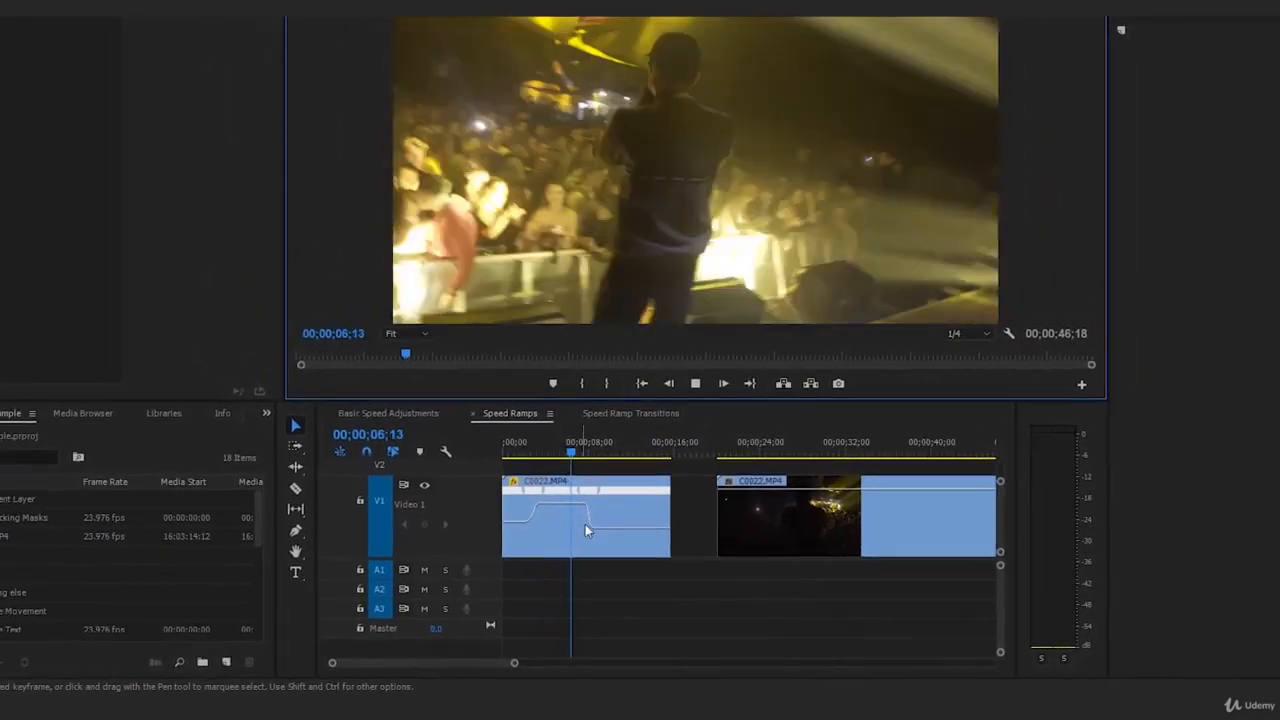
Step: Play the speed-ramped first C0022.MP4 clip from near its start, then return to the beginning of the sequence
key("space")
left_click_drag(557, 470, 518, 471)
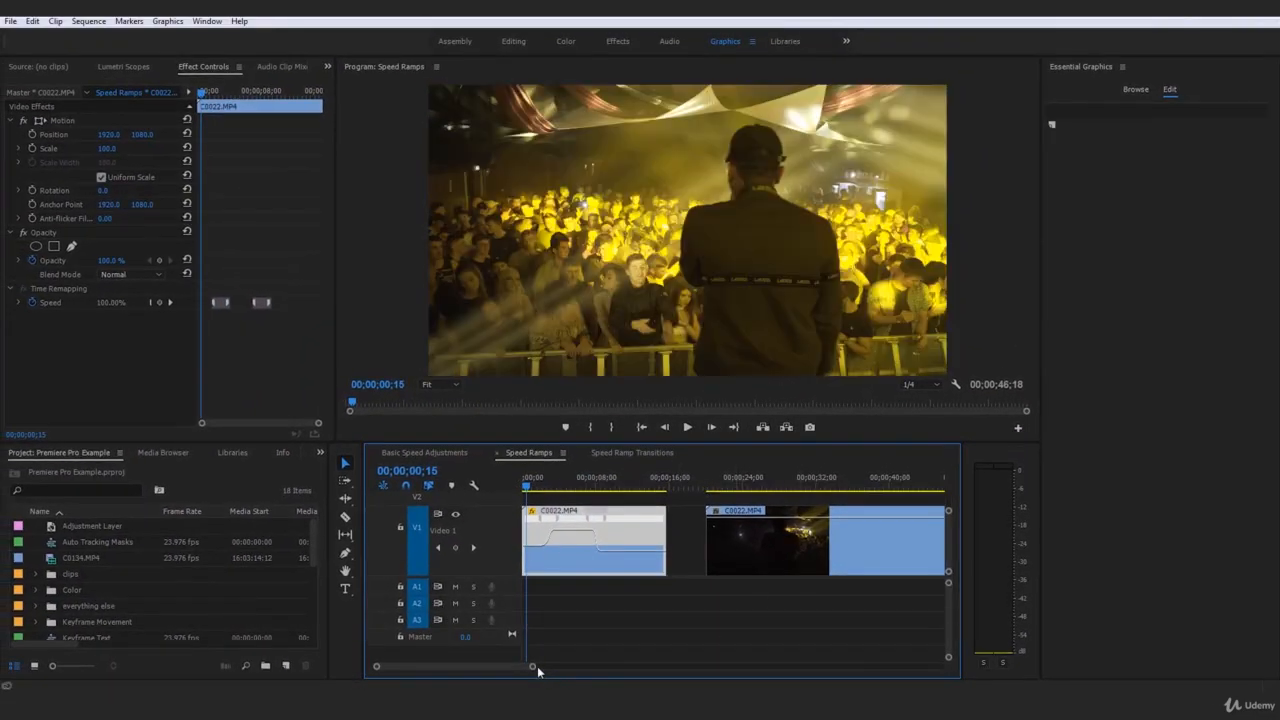
left_click_drag(530, 668, 504, 669)
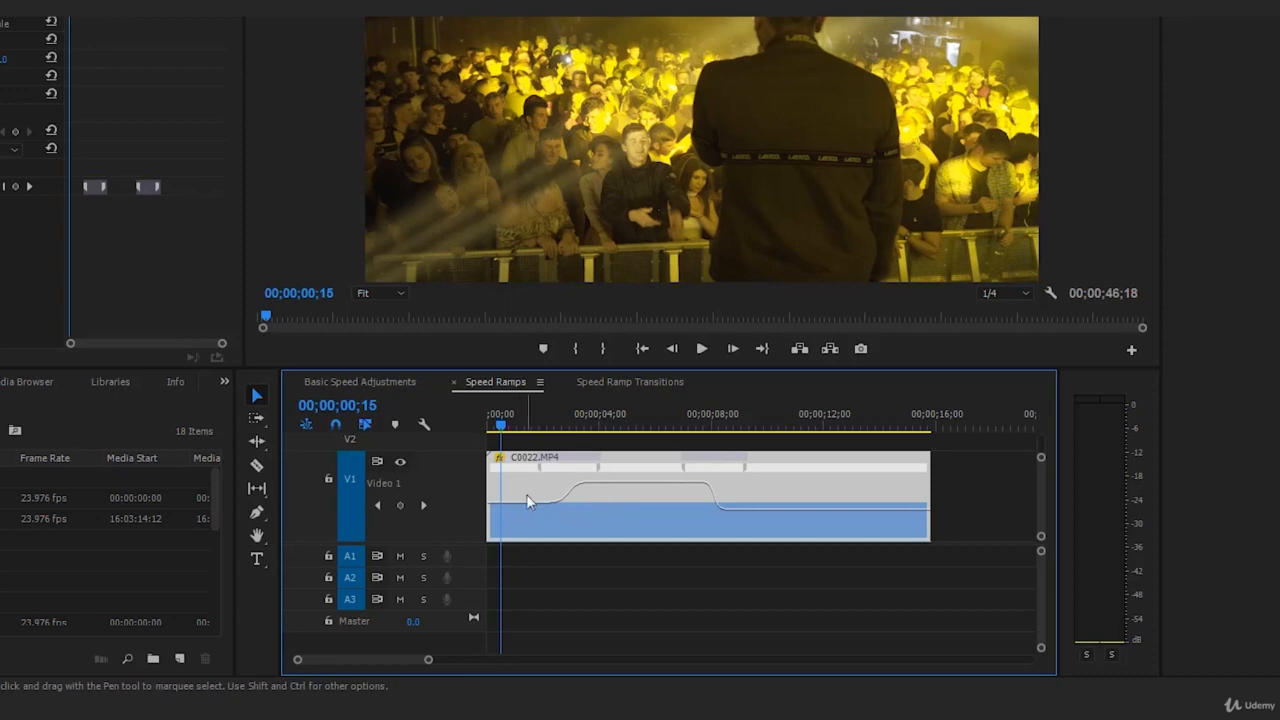
key("space")
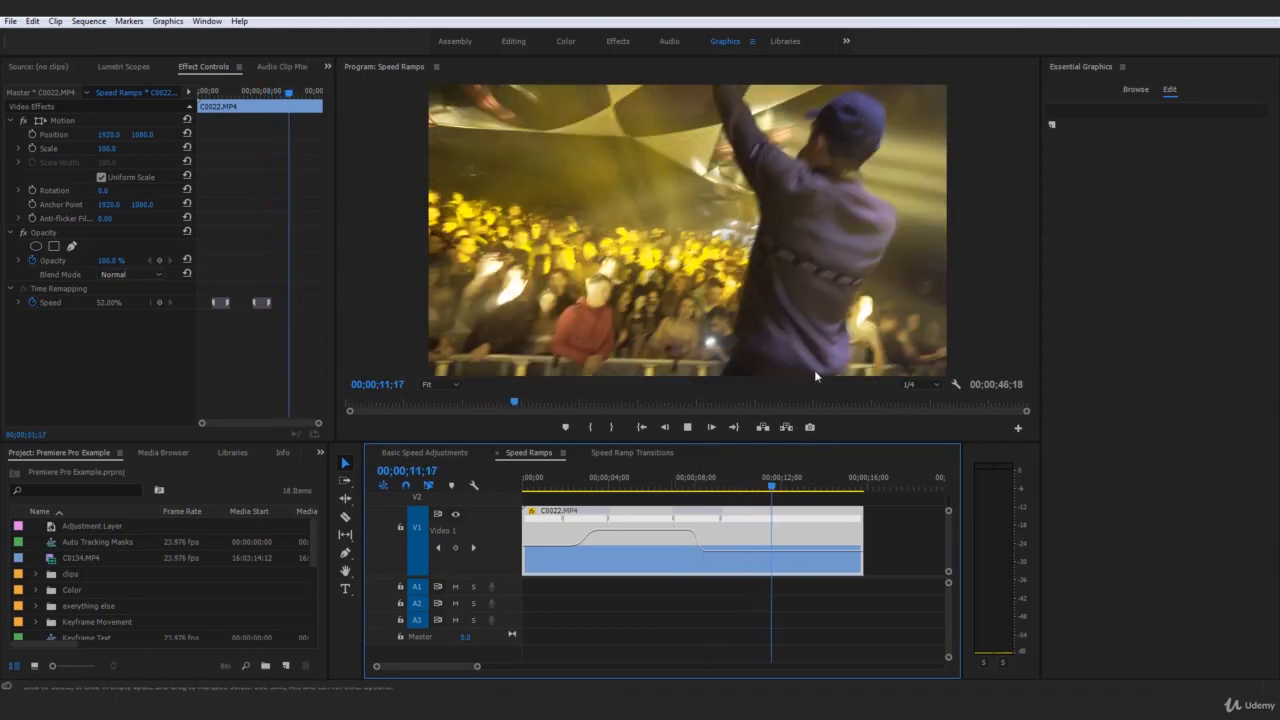
key("Home")
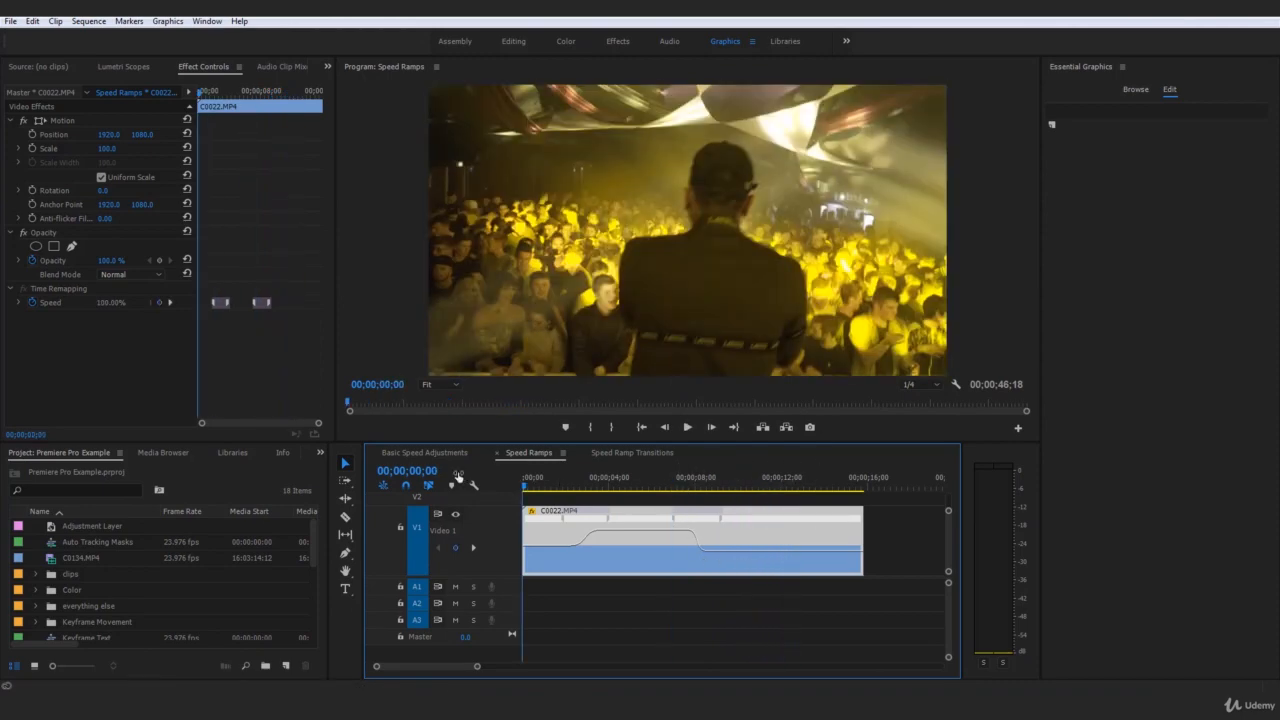
Step: Mark an out point at the end of the ramped C0022.MP4 clip and render the sequence from in to out
left_click_drag(474, 668, 504, 667)
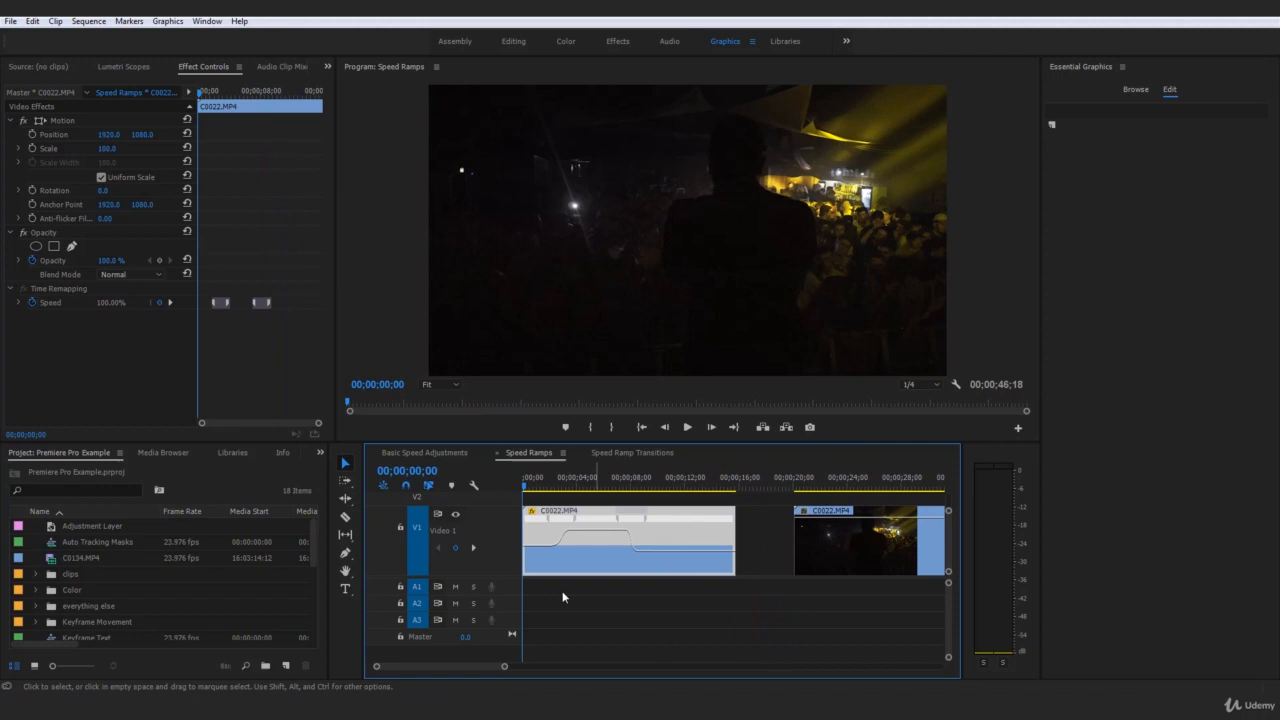
left_click(737, 490)
key("o")
key("Home")
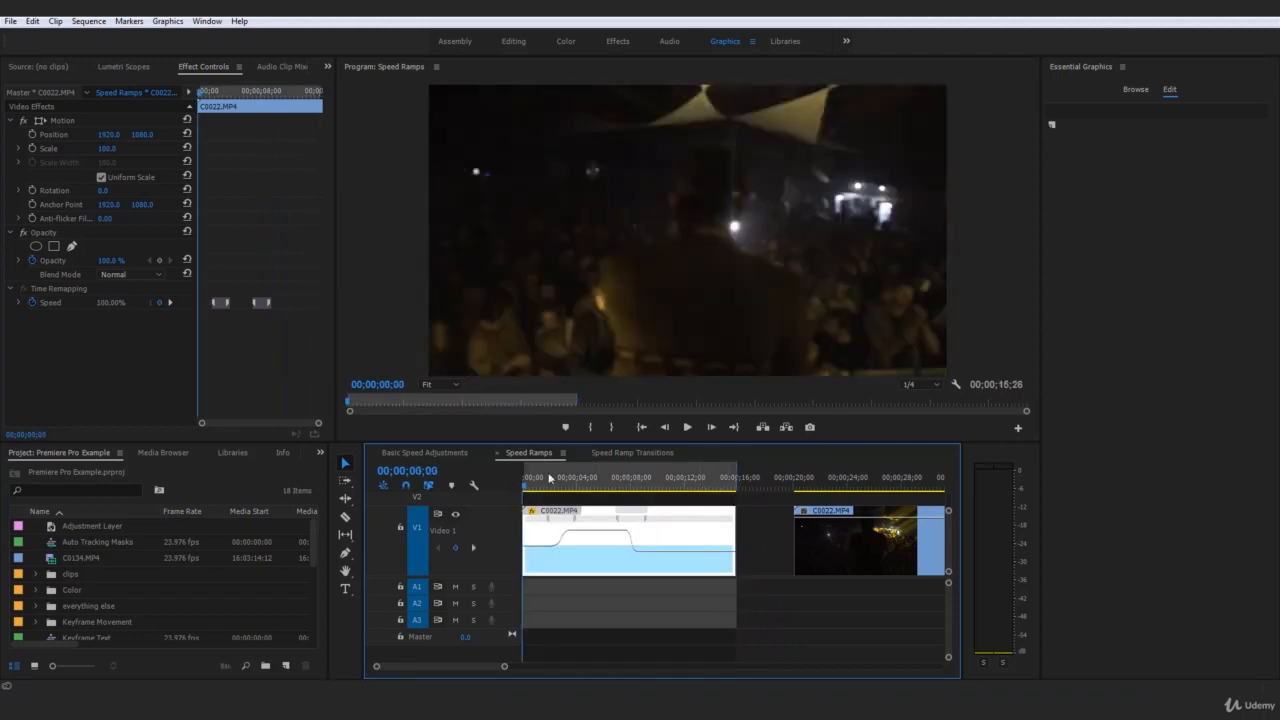
left_click(88, 21)
left_click(140, 70)
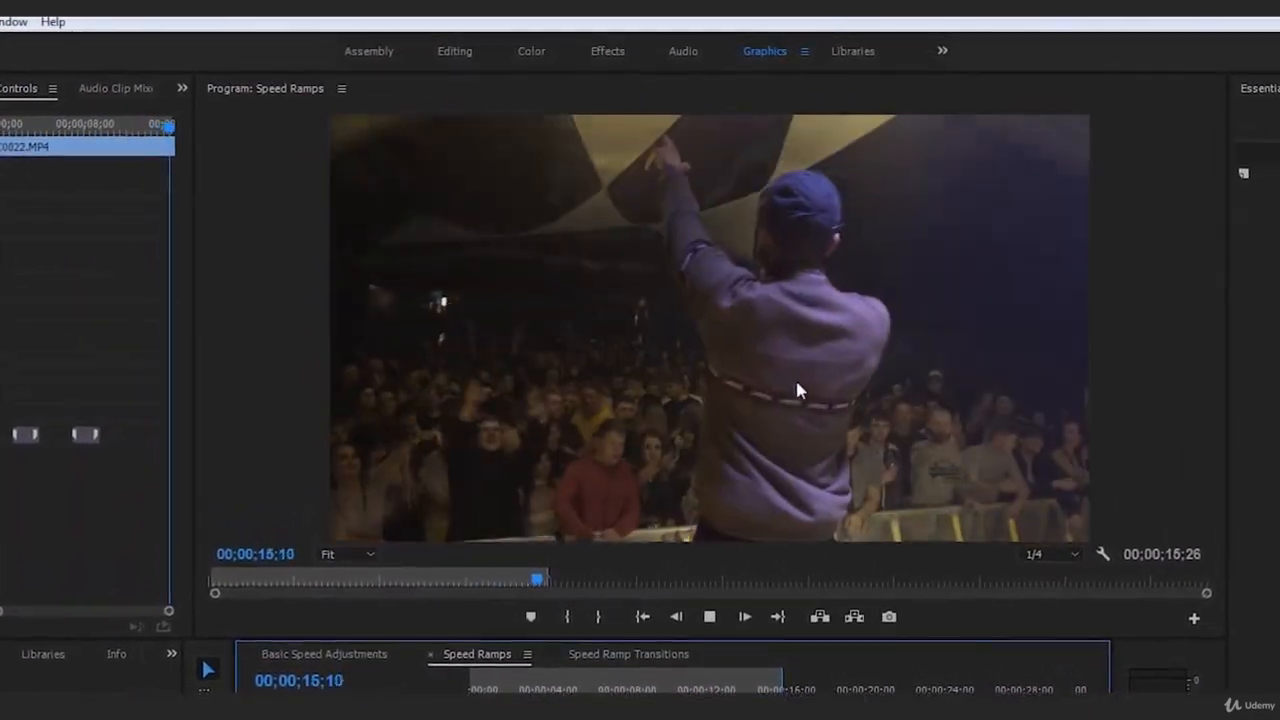
Step: Play back the rendered speed ramp in the Speed Ramps sequence, replaying the part where the clip slows down
left_click(709, 616)
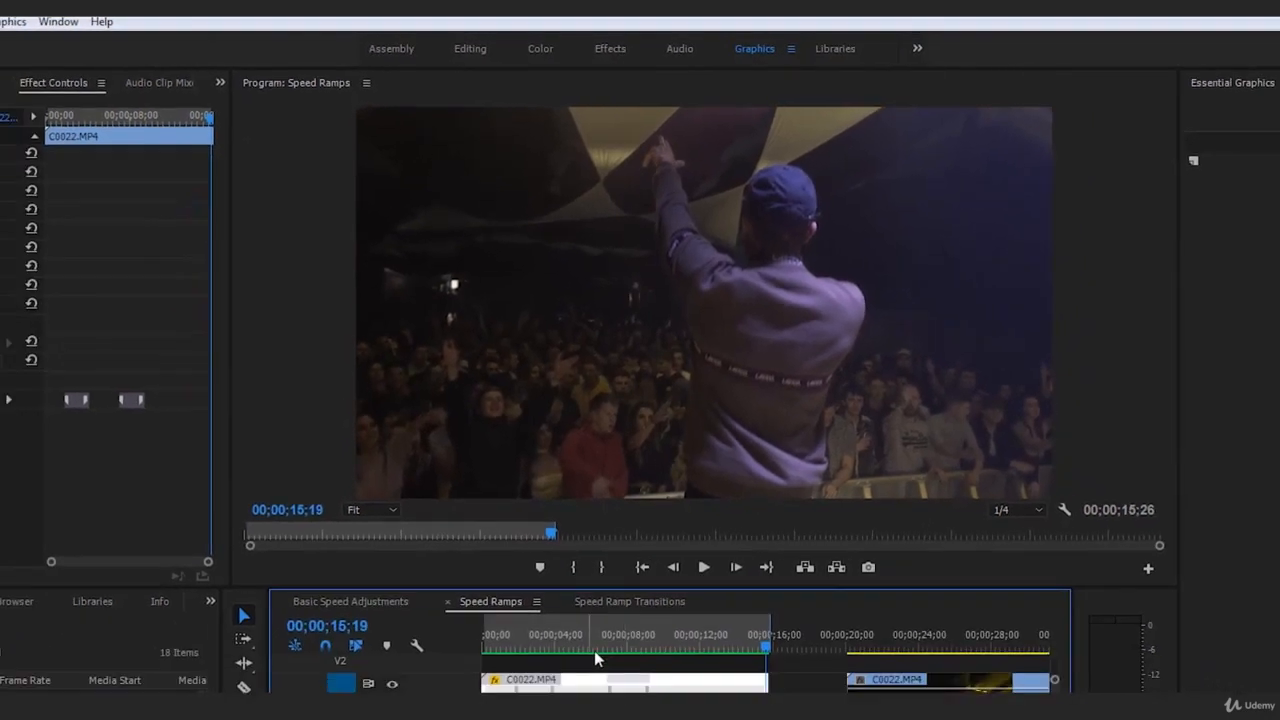
left_click(350, 601)
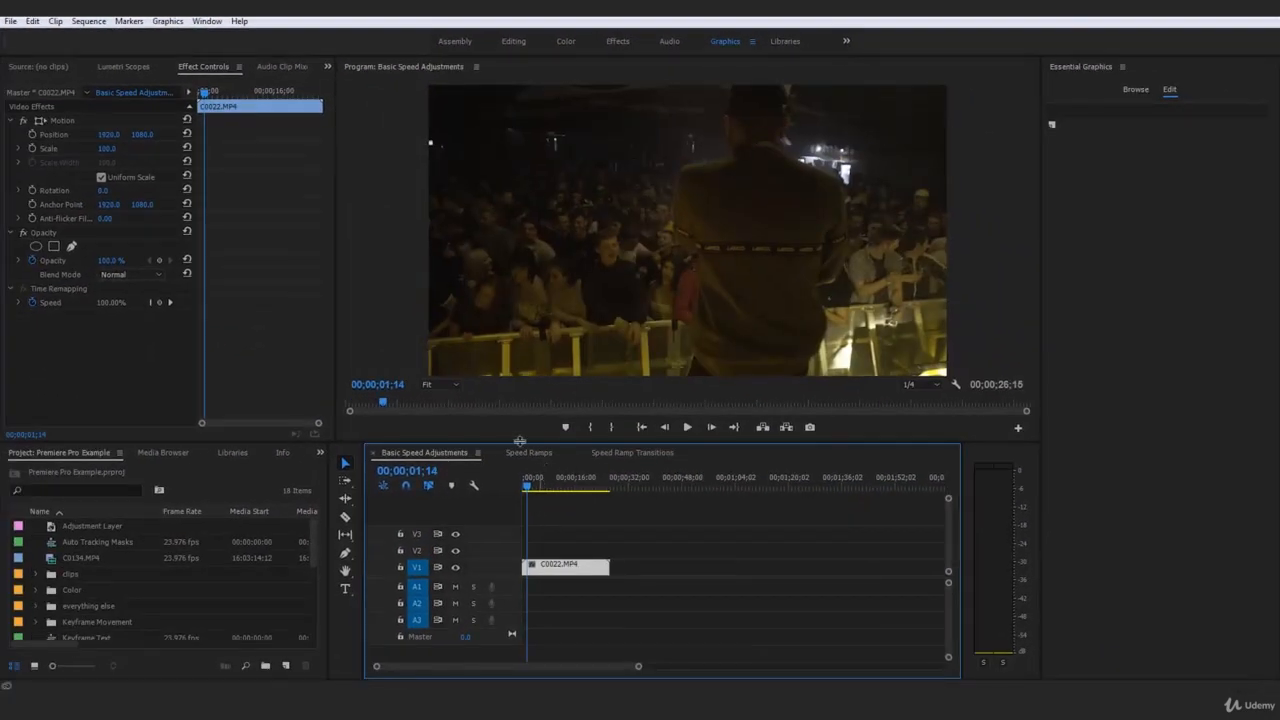
left_click(524, 453)
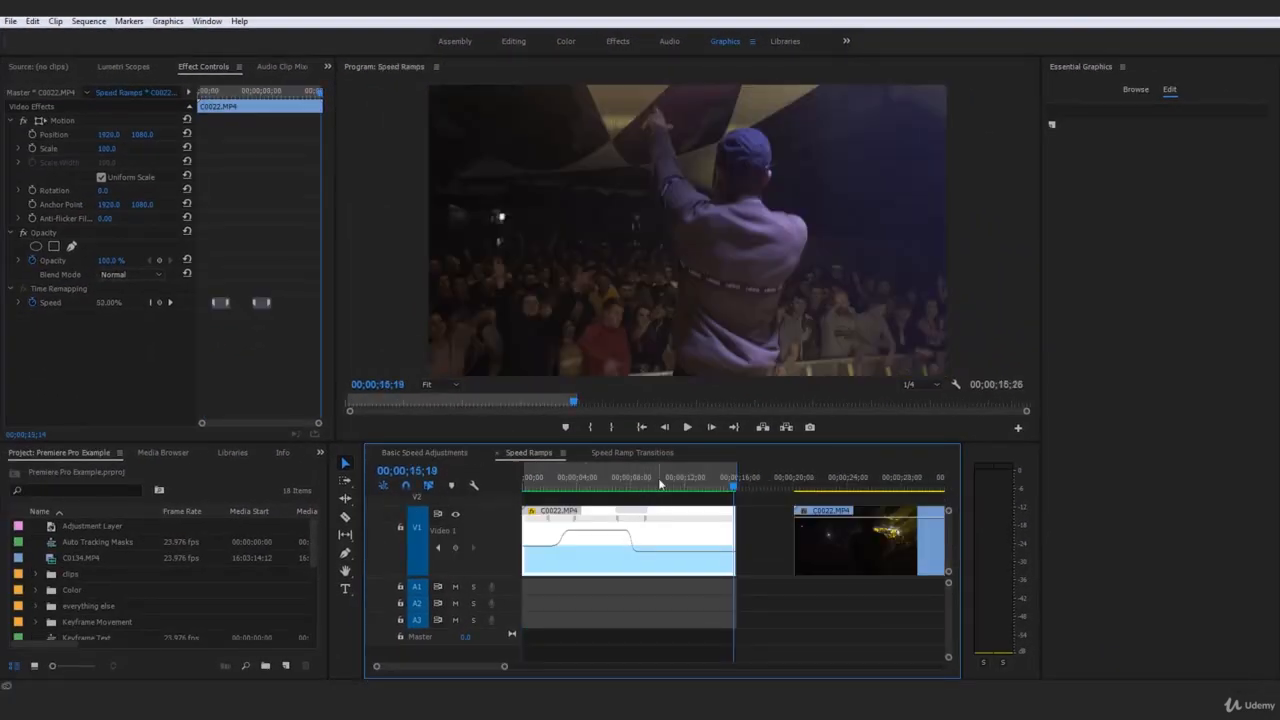
left_click(628, 485)
key("space")
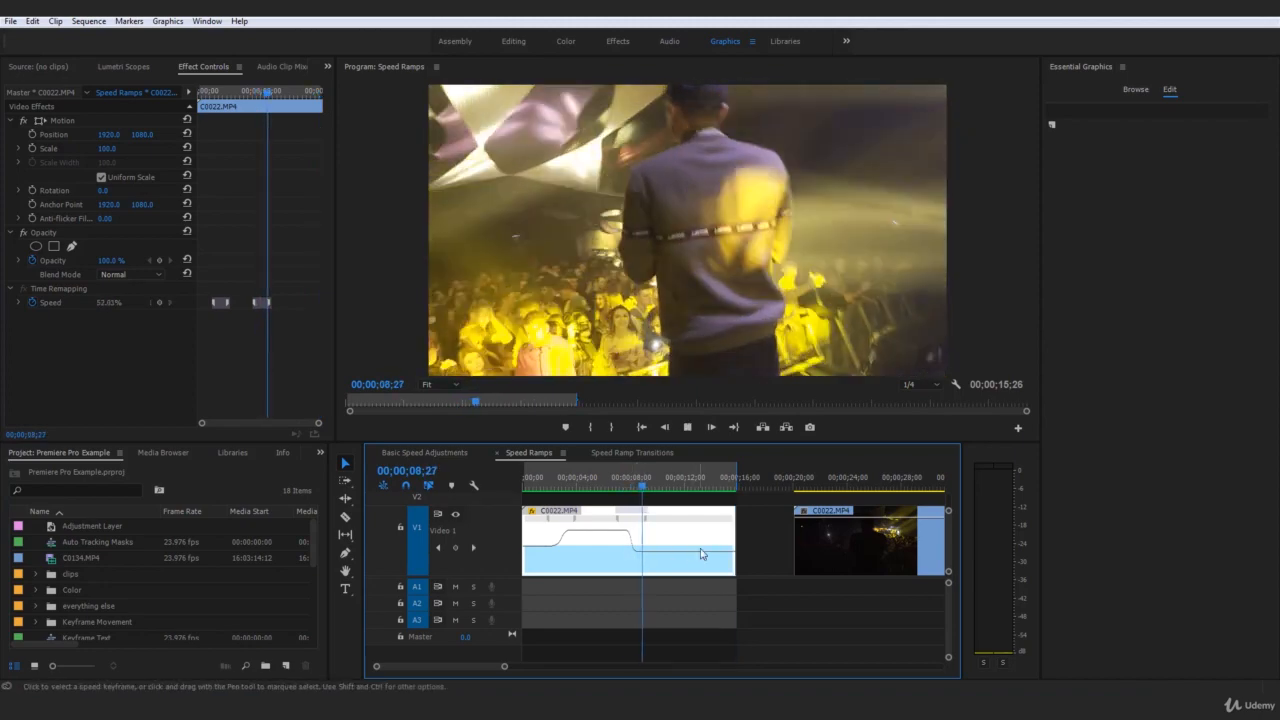
key("space")
Step: In the Basic Speed Adjustments sequence, cut C0022.MP4 at 00;00;11;18 and set the second part's speed to 50%
left_click(432, 453)
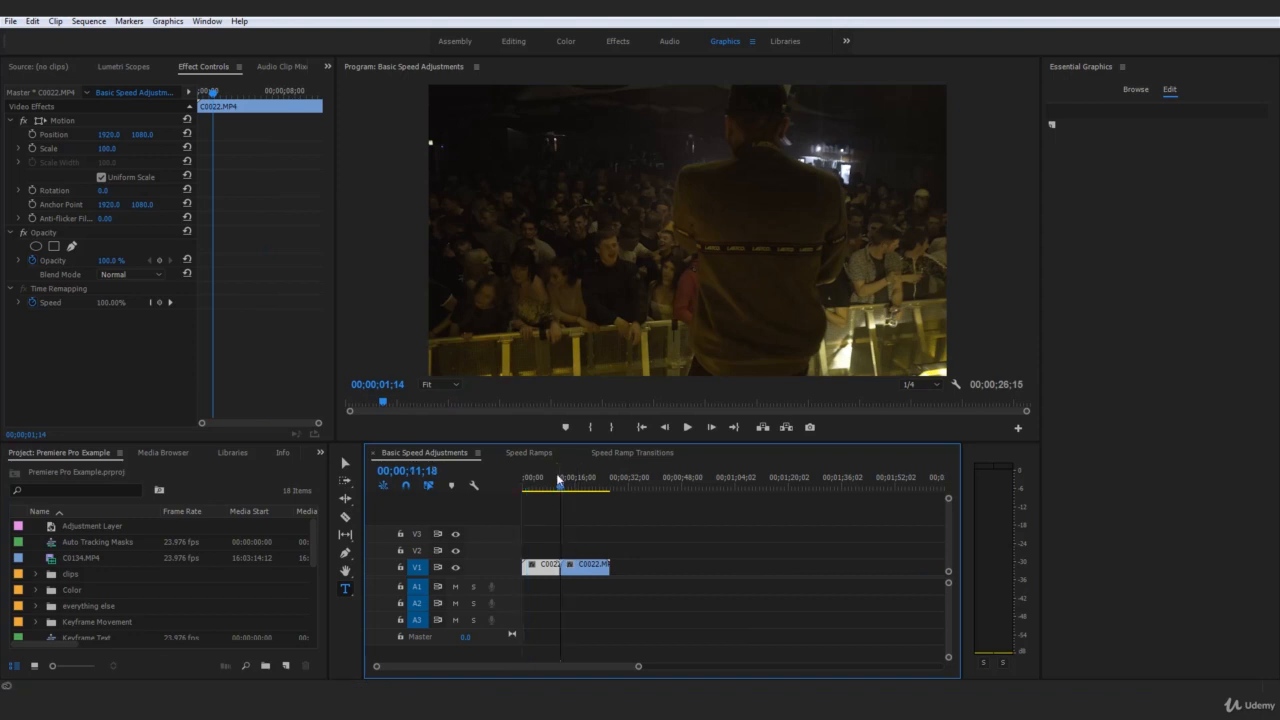
right_click(599, 570)
left_click(652, 442)
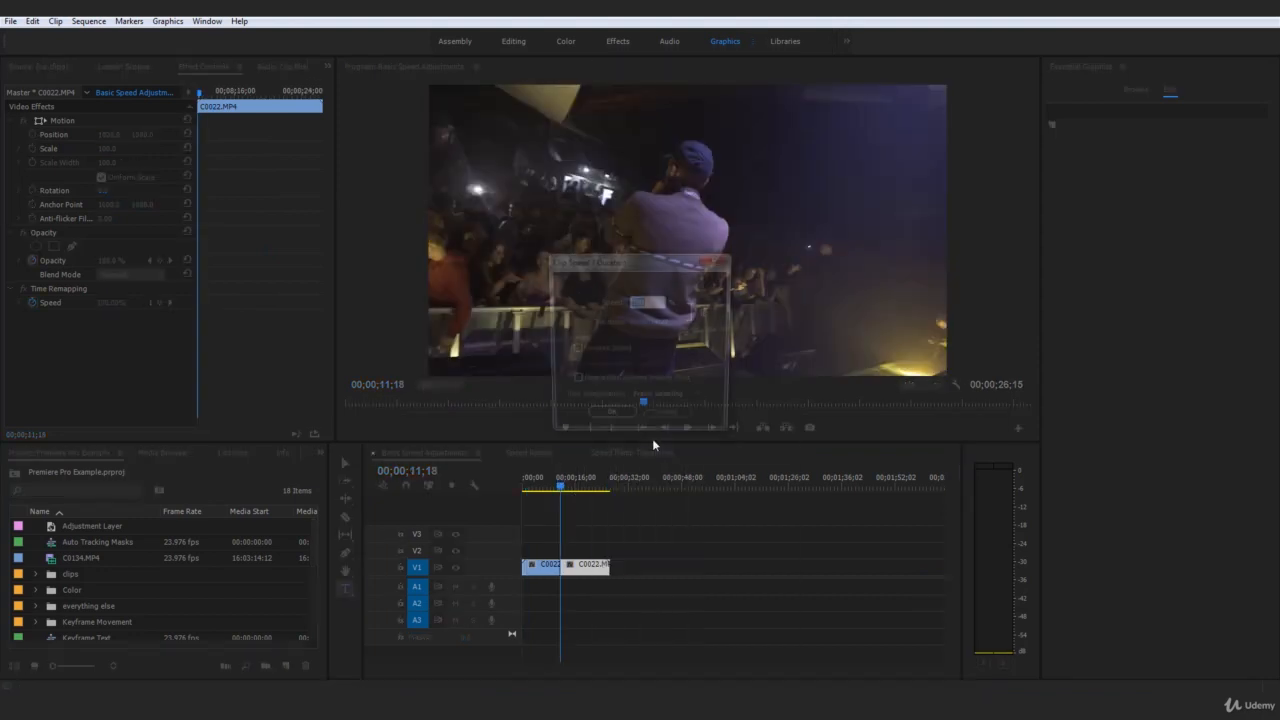
type("50")
key("Return")
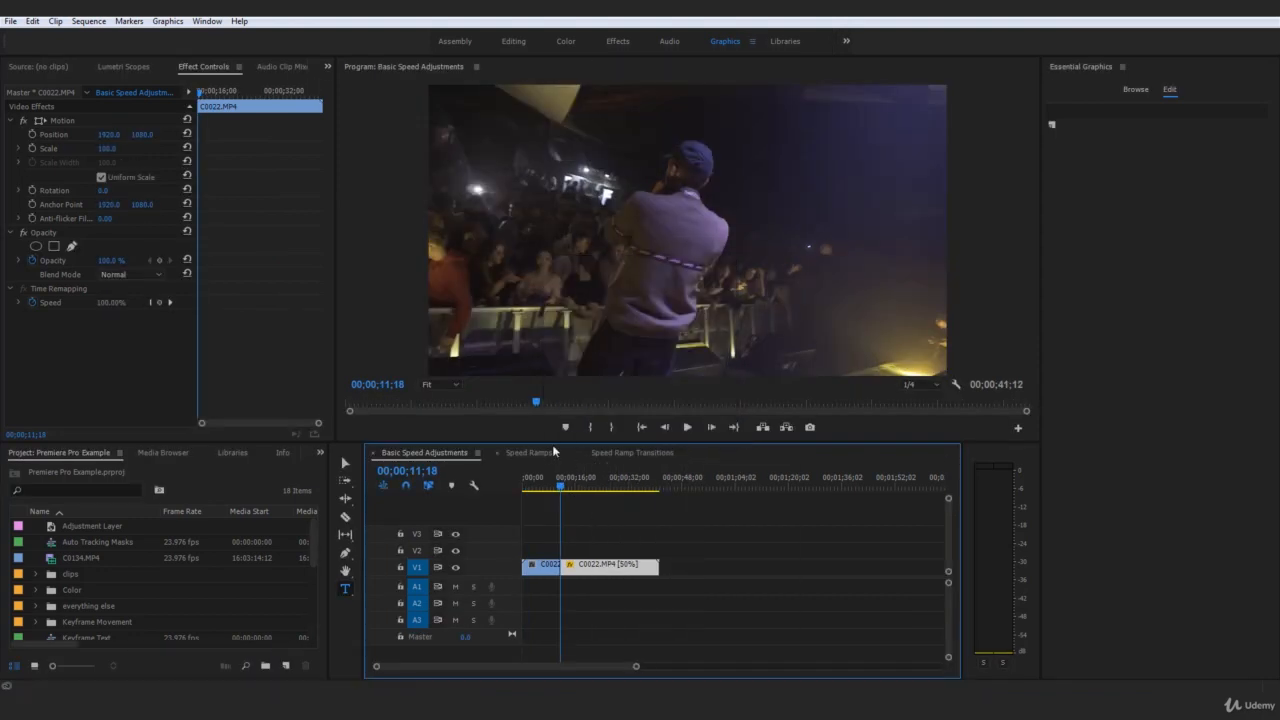
Step: In the Speed Ramps sequence, spread the second speed keyframe of the first clip for a longer, more gradual slow-down
left_click(553, 452)
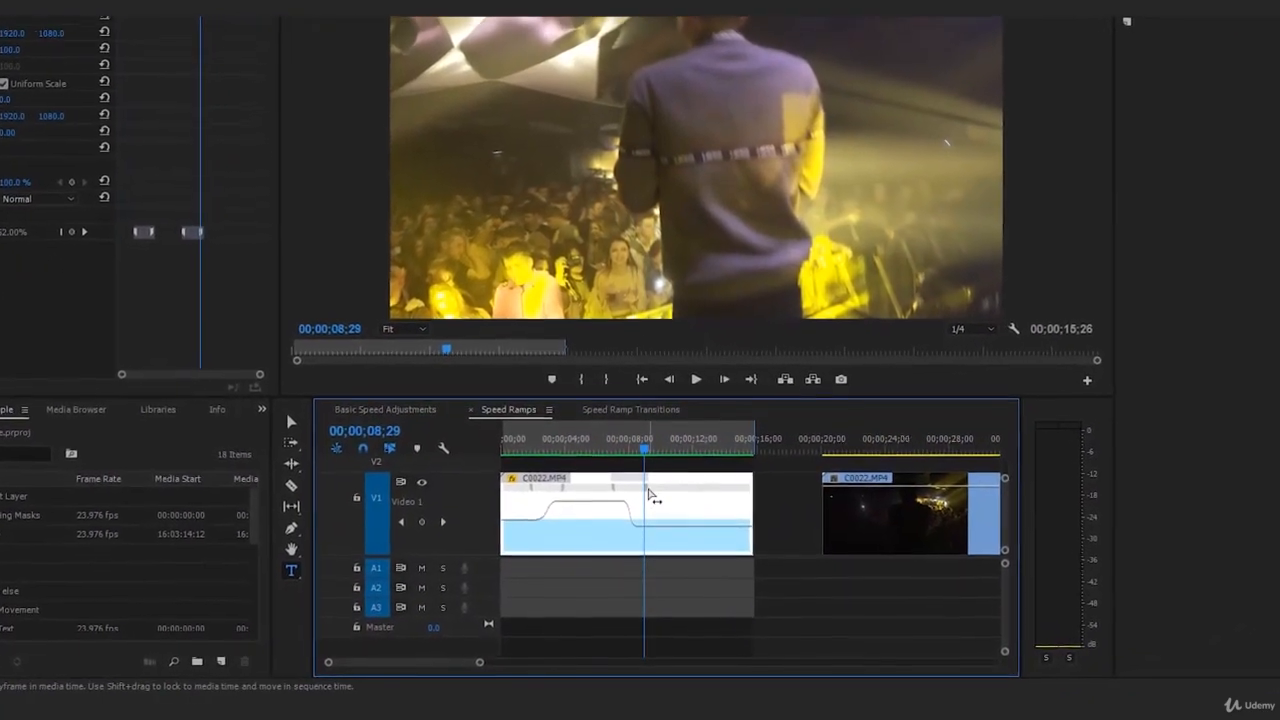
left_click_drag(648, 490, 561, 470)
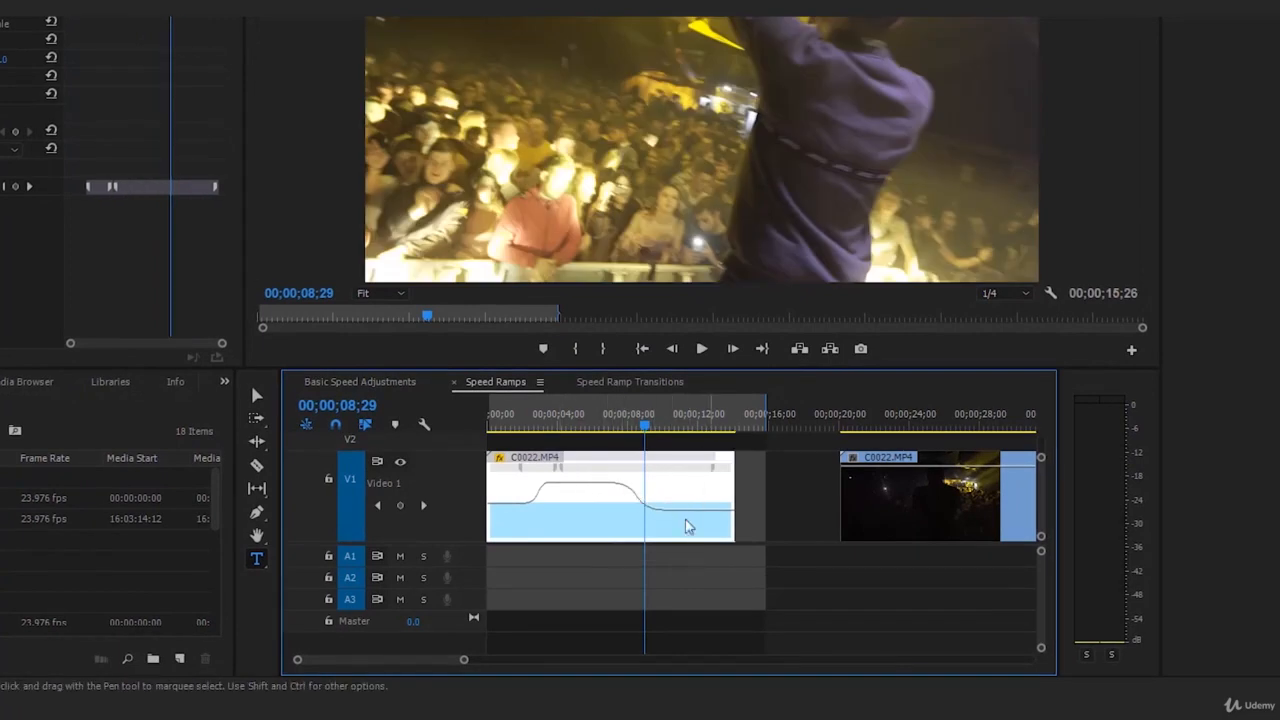
Step: Play the Basic Speed Adjustments sequence across the cut from the full-speed part to the 50% part
left_click(628, 382)
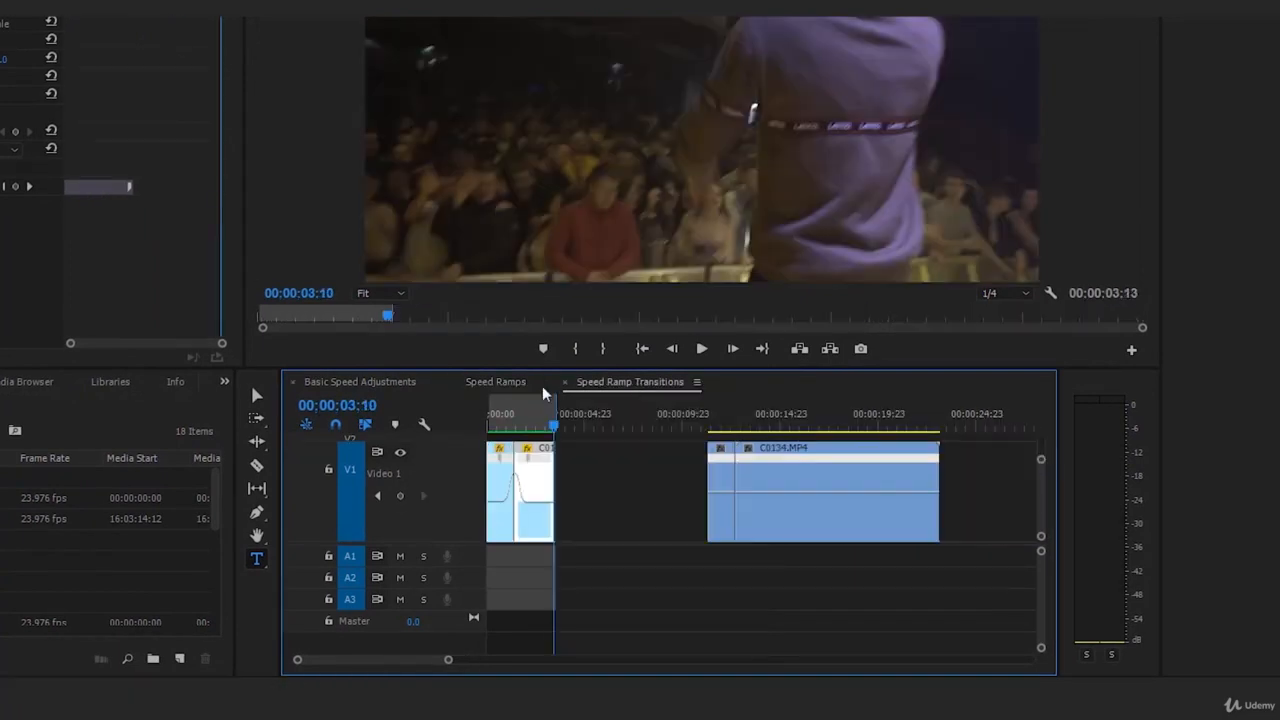
left_click(351, 378)
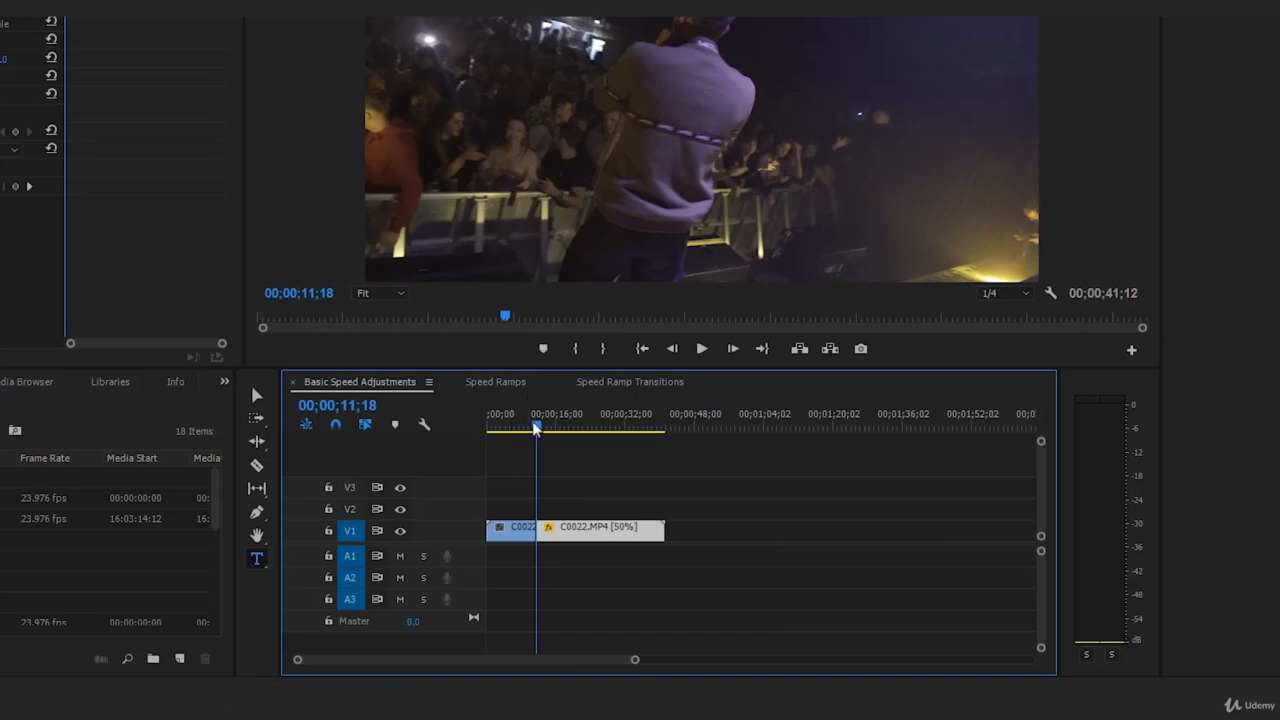
left_click_drag(533, 428, 525, 420)
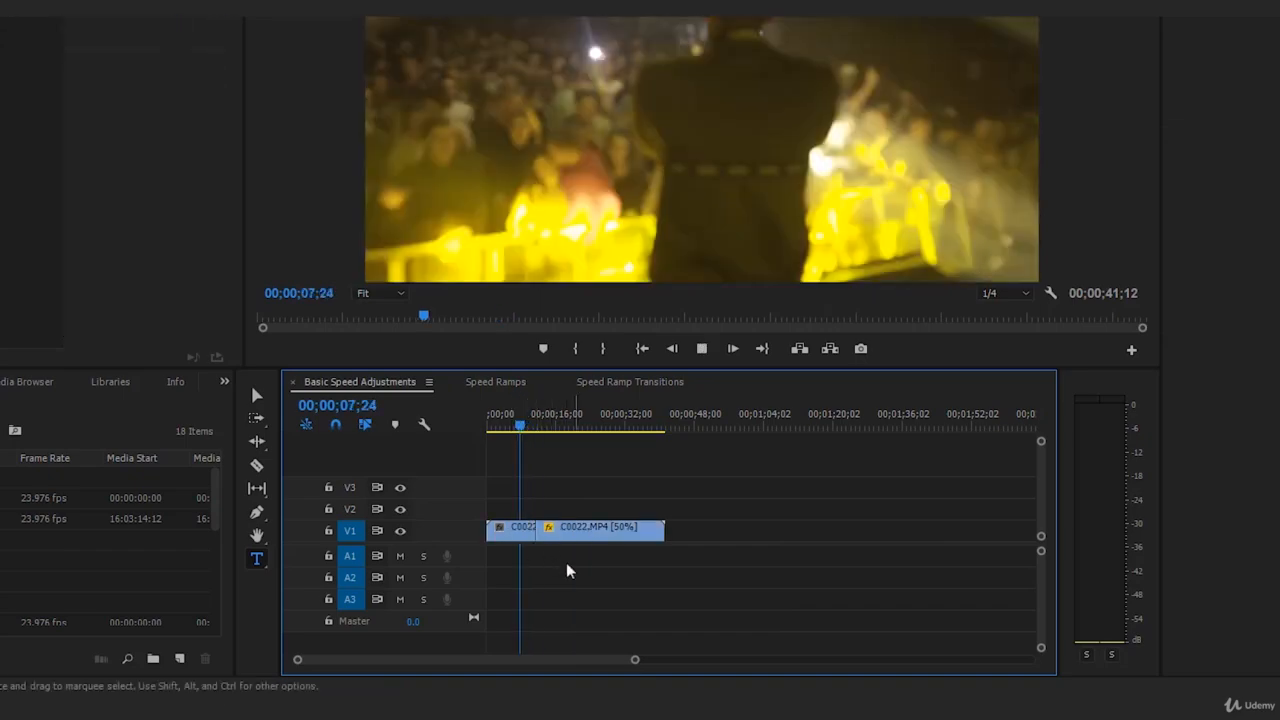
key("space")
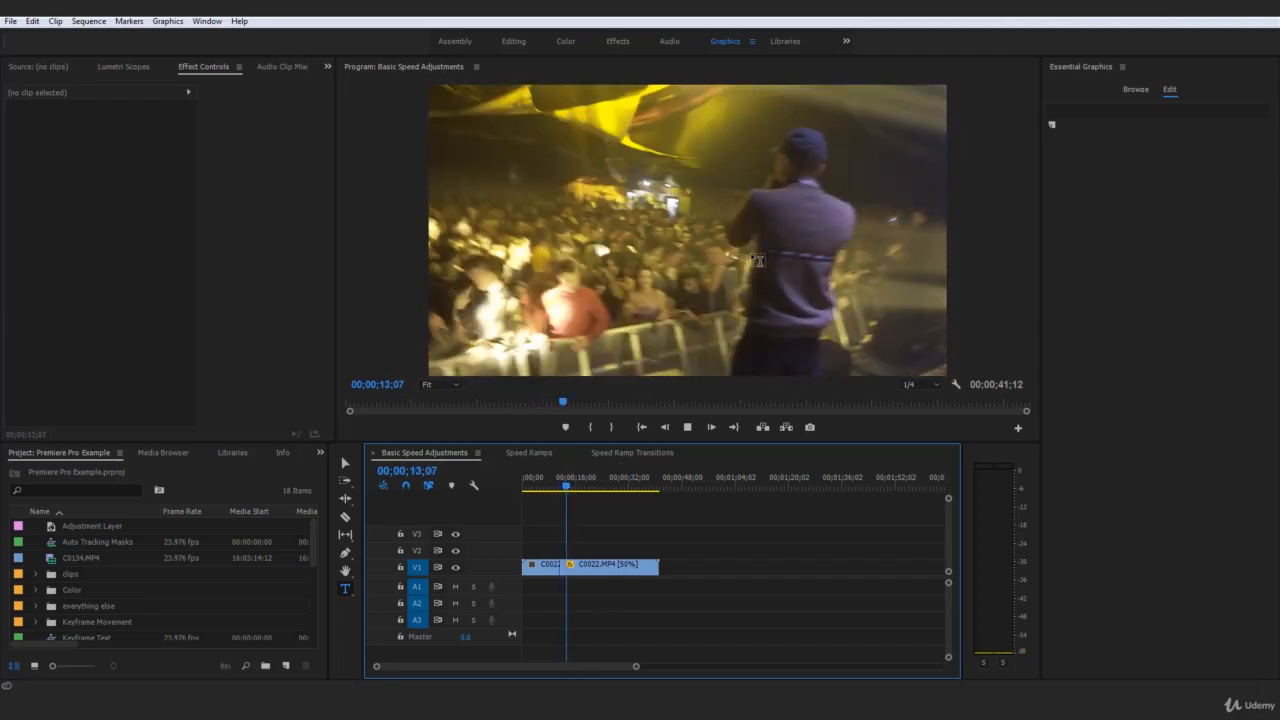
key("space")
left_click(597, 526)
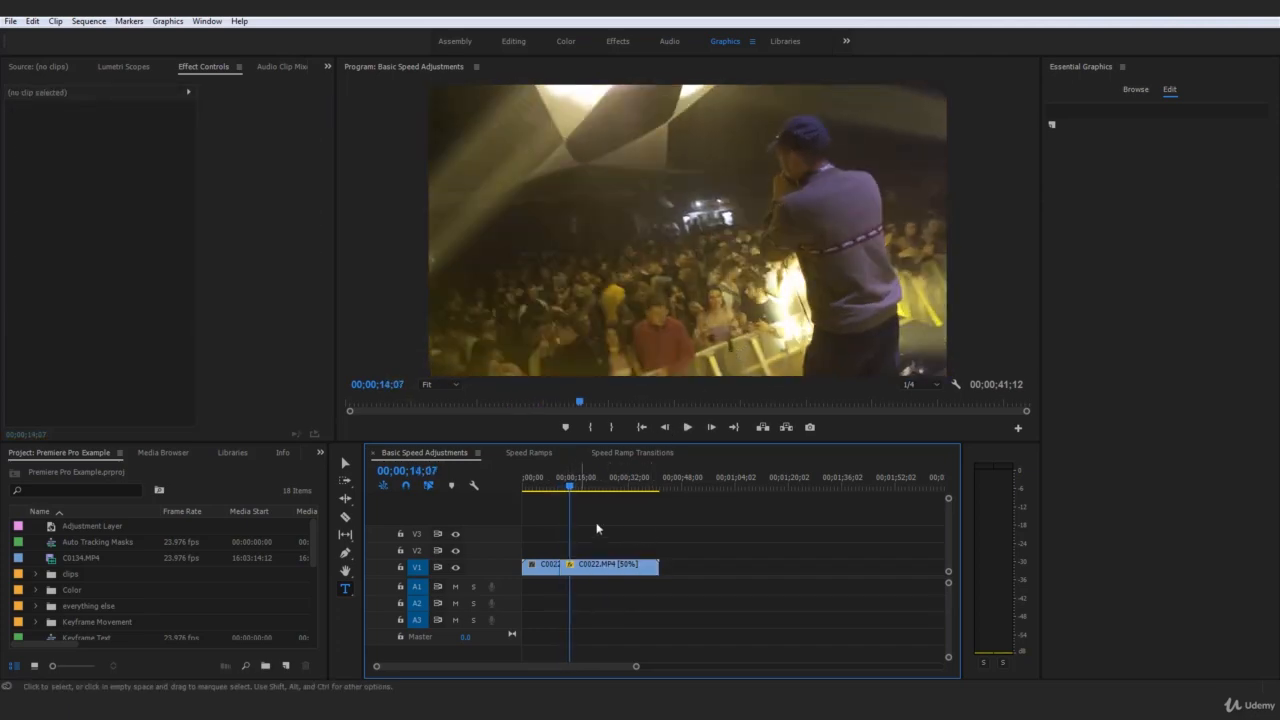
Step: Play the lengthened slow-down of the first clip in the Speed Ramps sequence and replay it for comparison
left_click(530, 455)
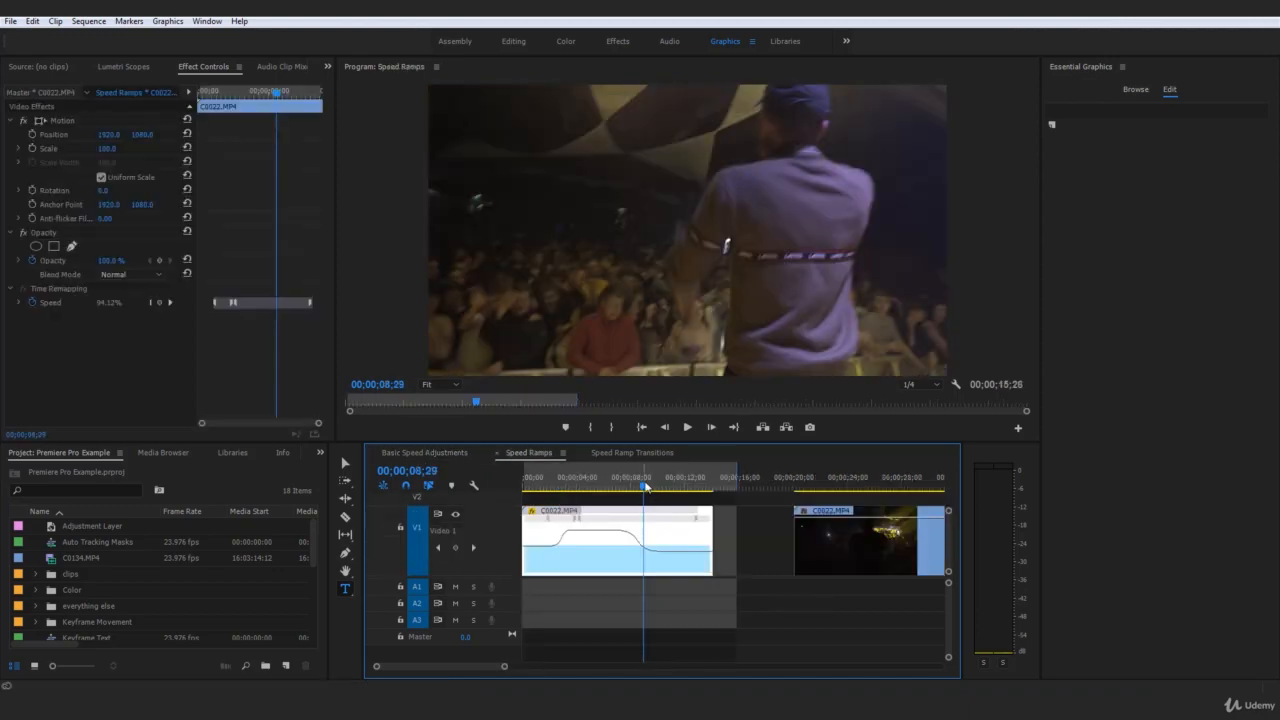
left_click_drag(645, 485, 617, 487)
key("space")
left_click(671, 638)
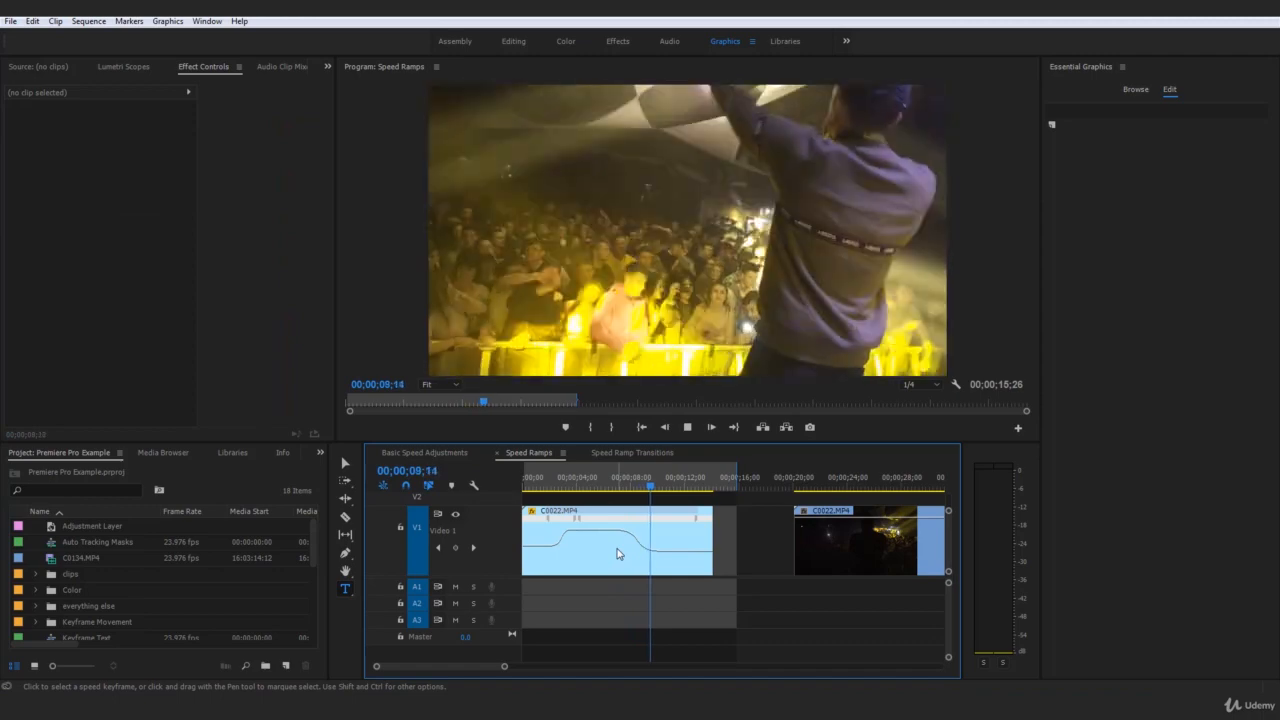
left_click(611, 487)
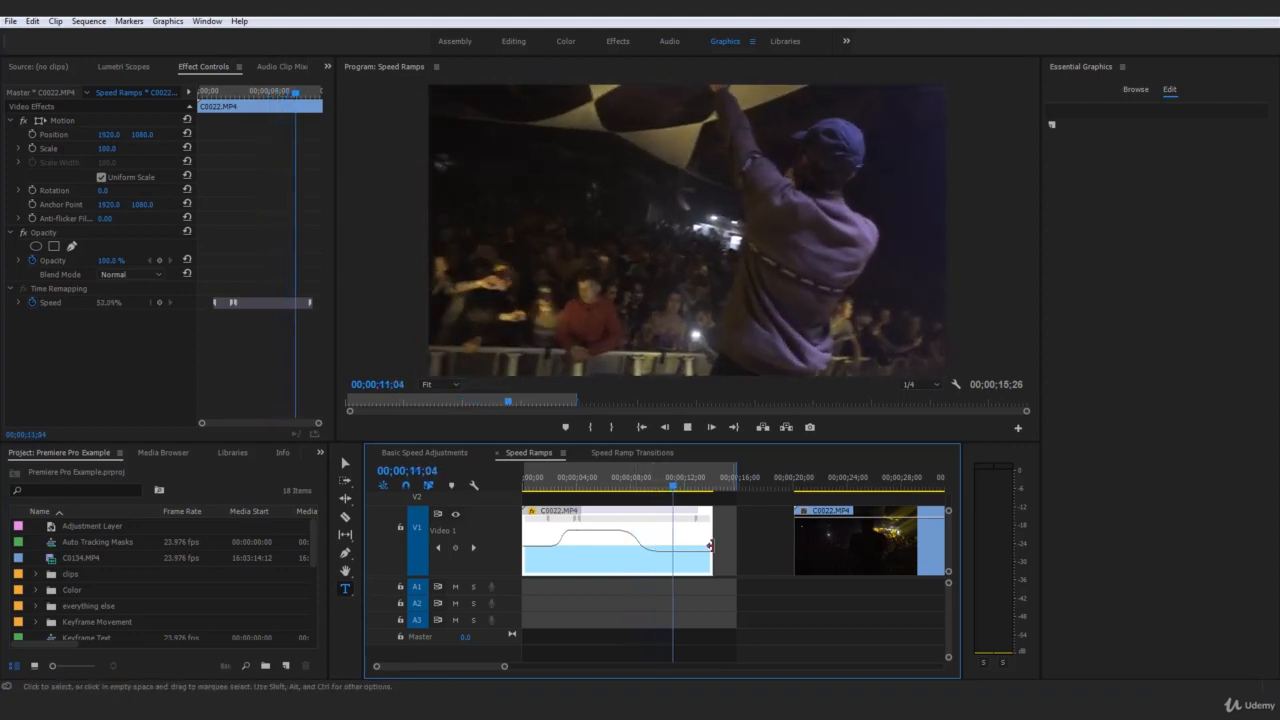
Step: Play the second C0022.MP4 clip in the Speed Ramps sequence from its start at 00;00;20;03
scroll(575, 528, "up", 1)
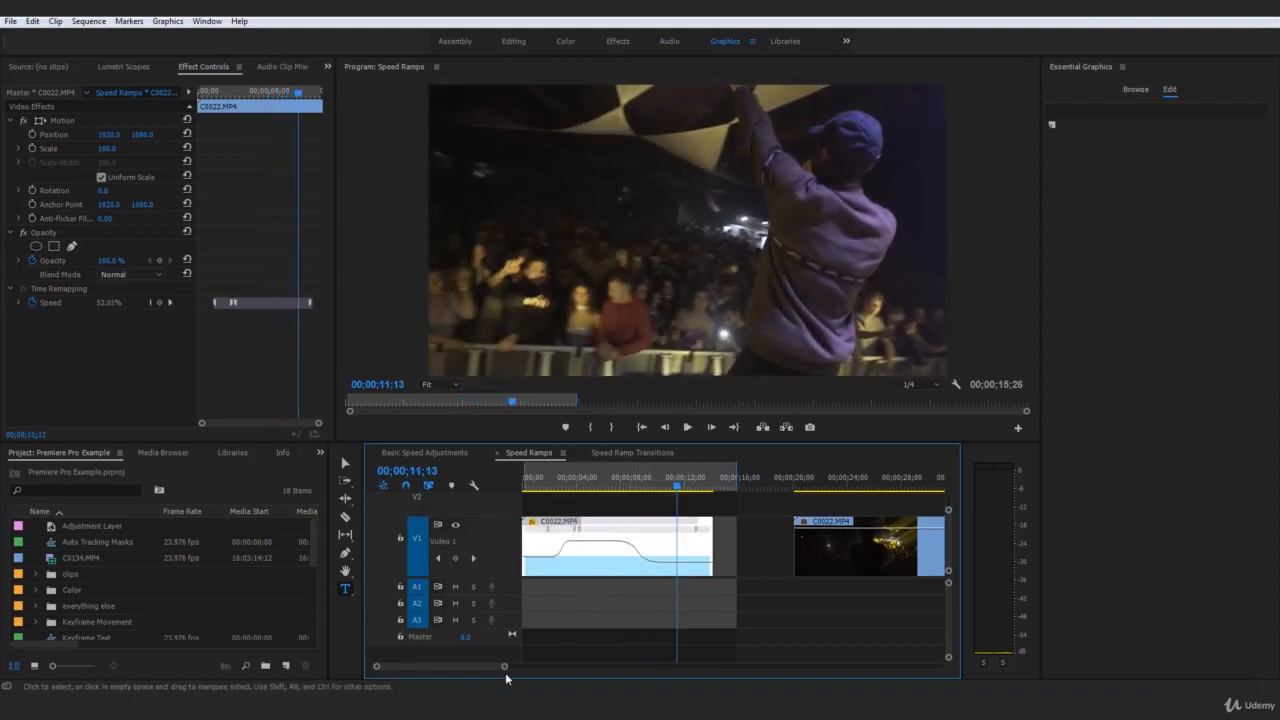
left_click_drag(505, 670, 601, 670)
left_click(697, 628)
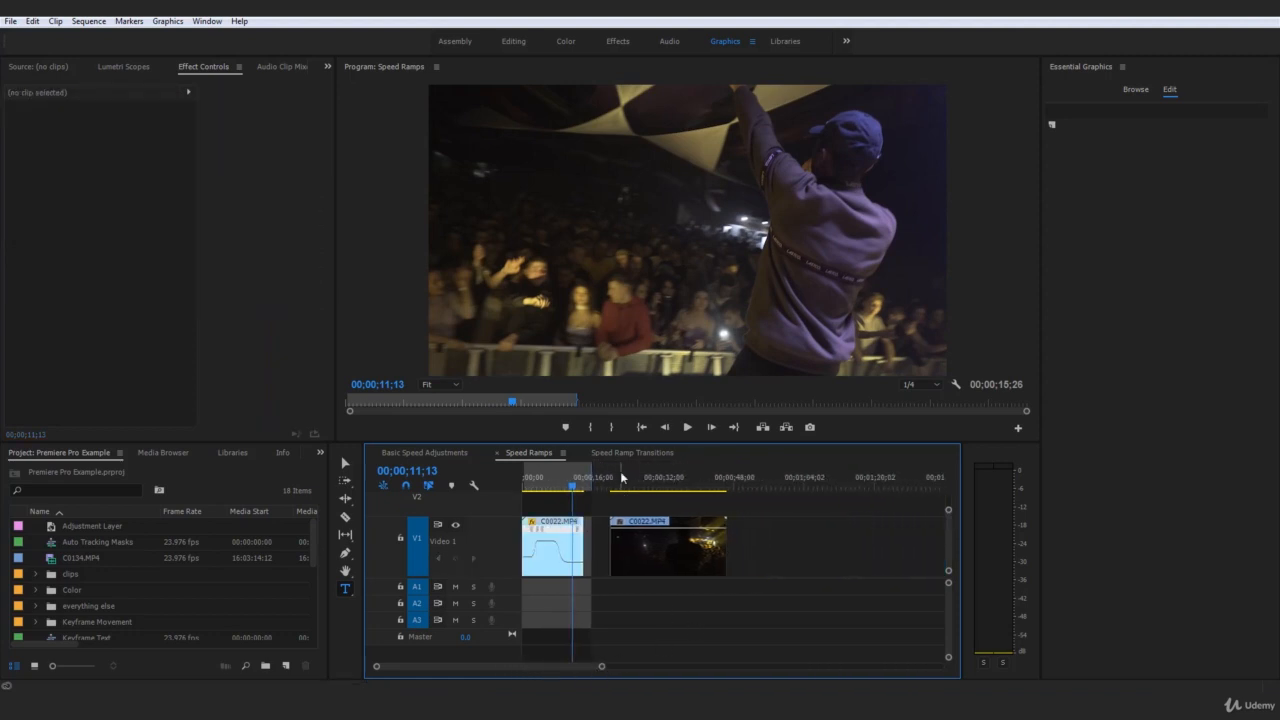
left_click(622, 478)
left_click(684, 606)
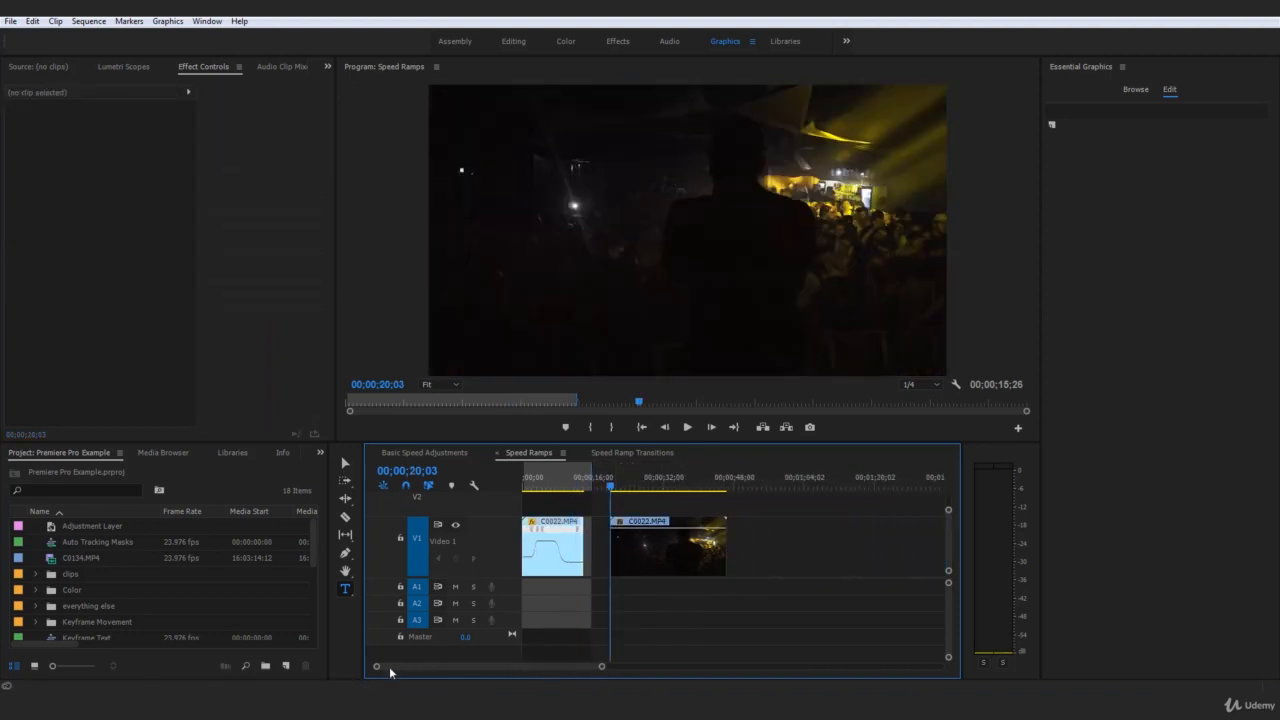
left_click_drag(378, 668, 444, 667)
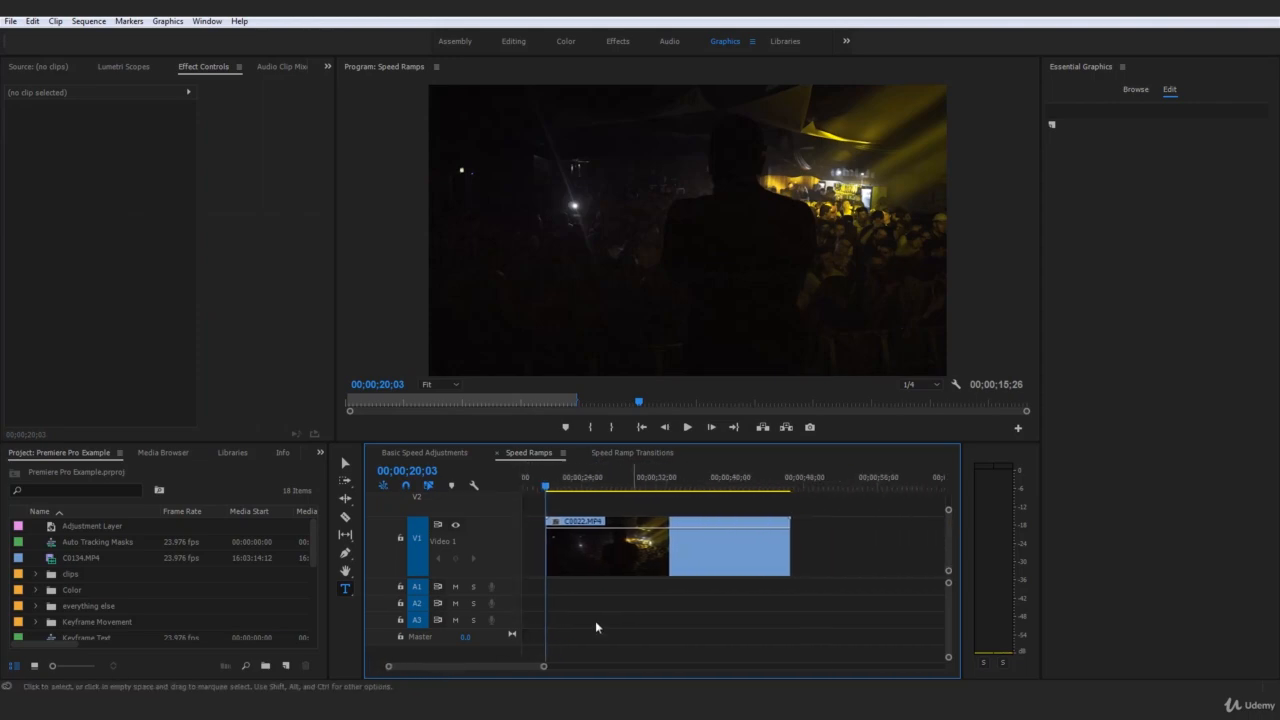
left_click(687, 427)
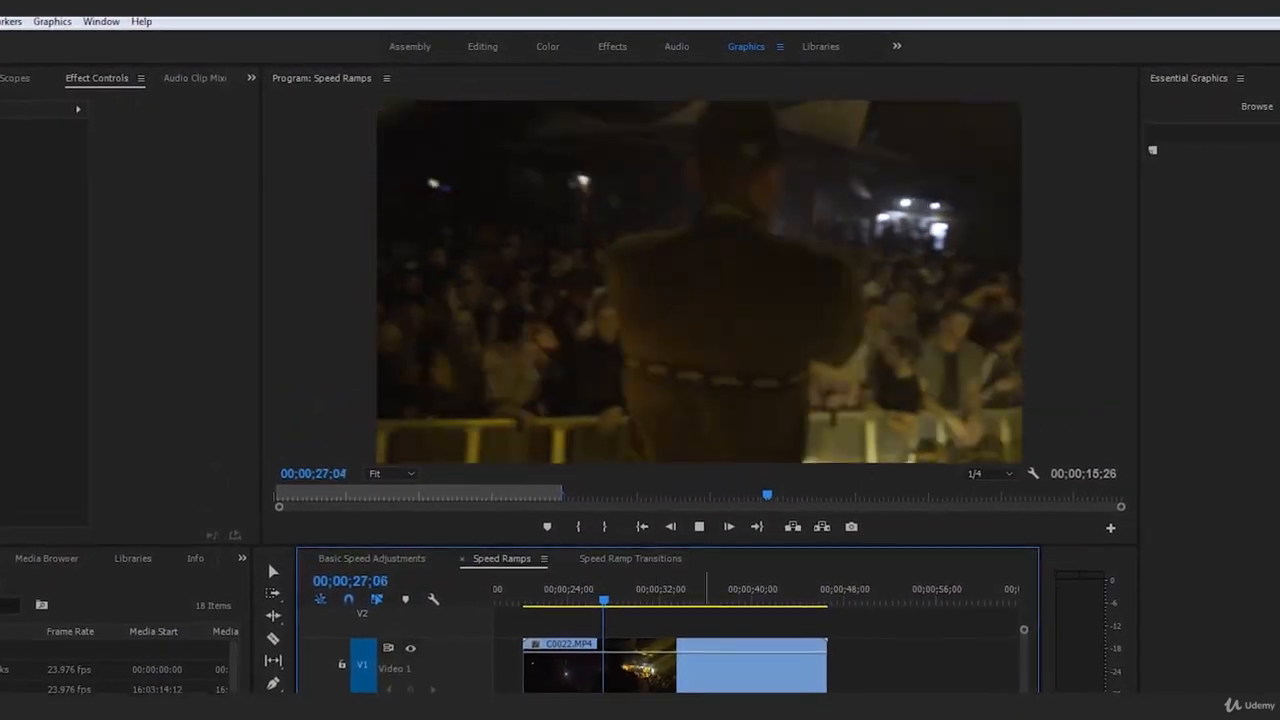
key("space")
left_click(837, 700)
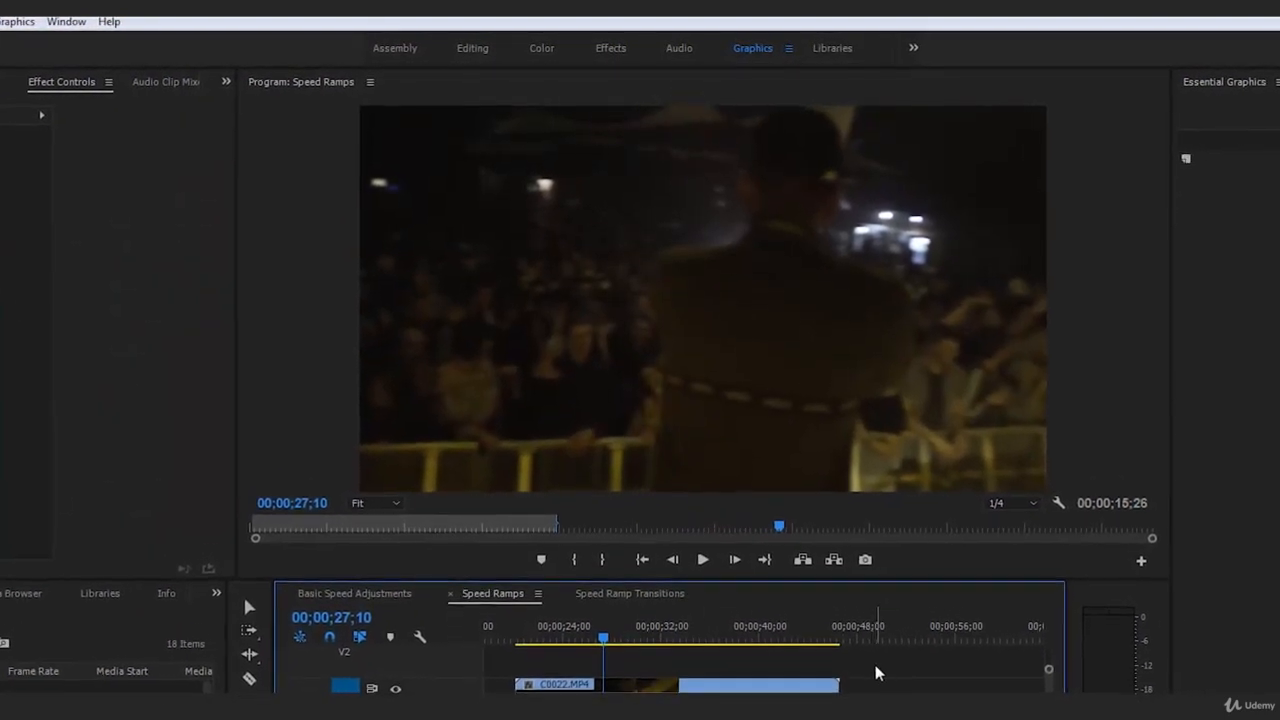
Step: Briefly replay the opening of the second clip, return the playhead to 00;00;20;03 and leave the clip deselected
left_click_drag(865, 637, 842, 665)
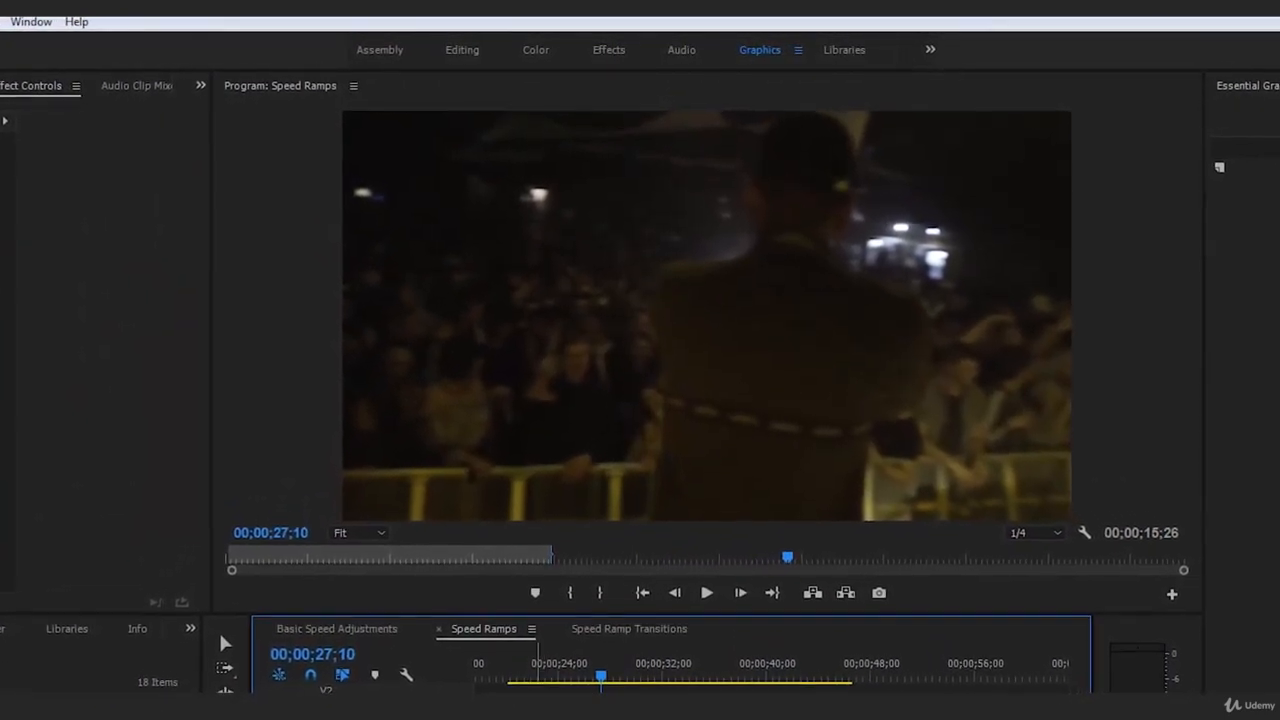
left_click_drag(526, 686, 506, 687)
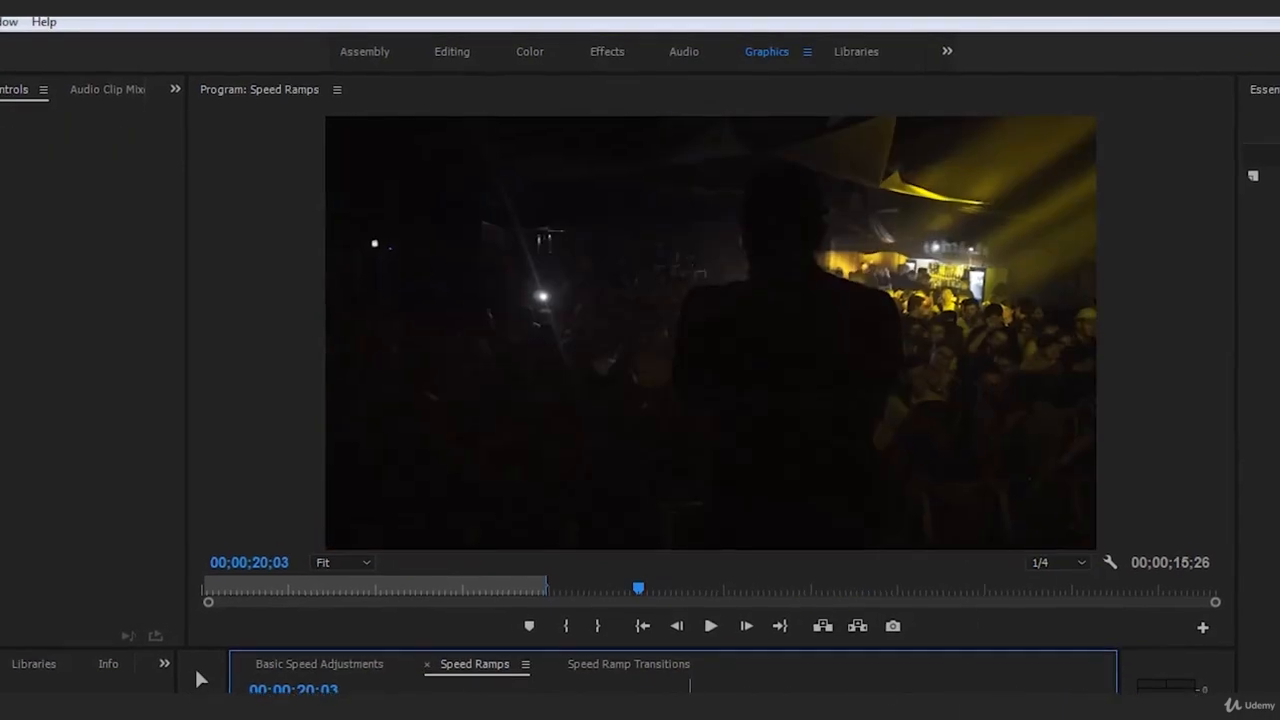
key("space")
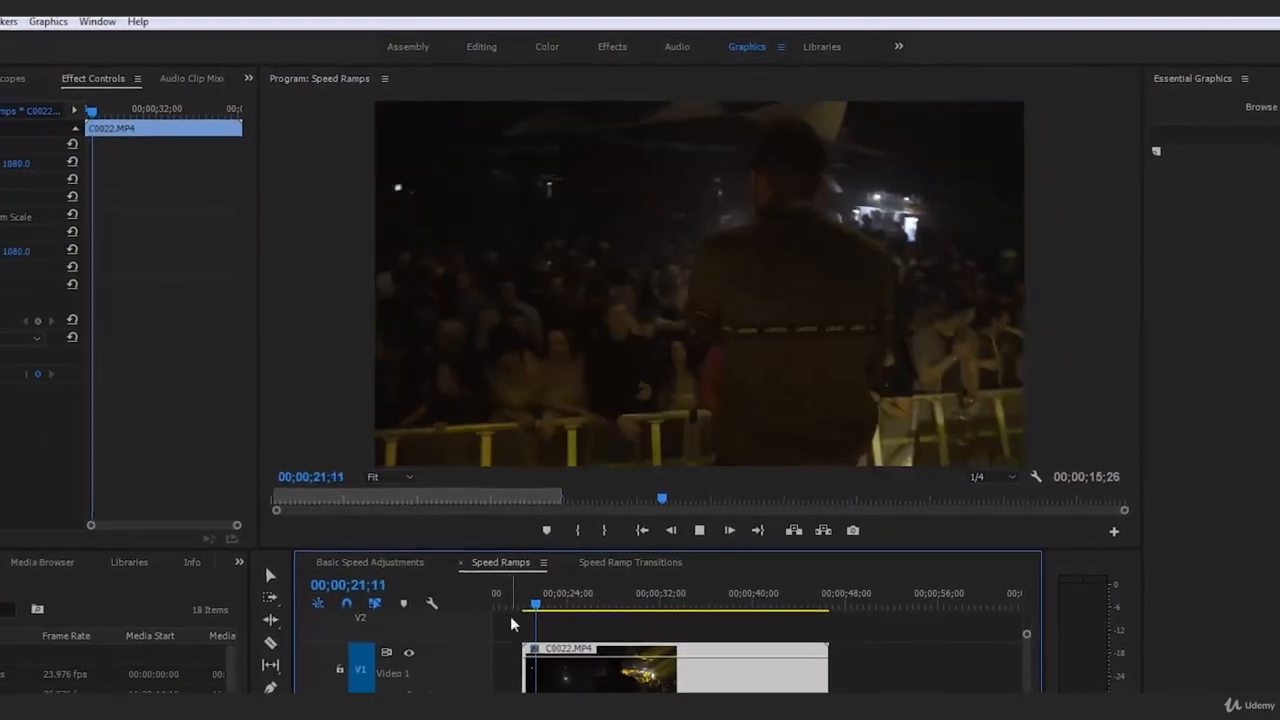
key("space")
left_click(524, 602)
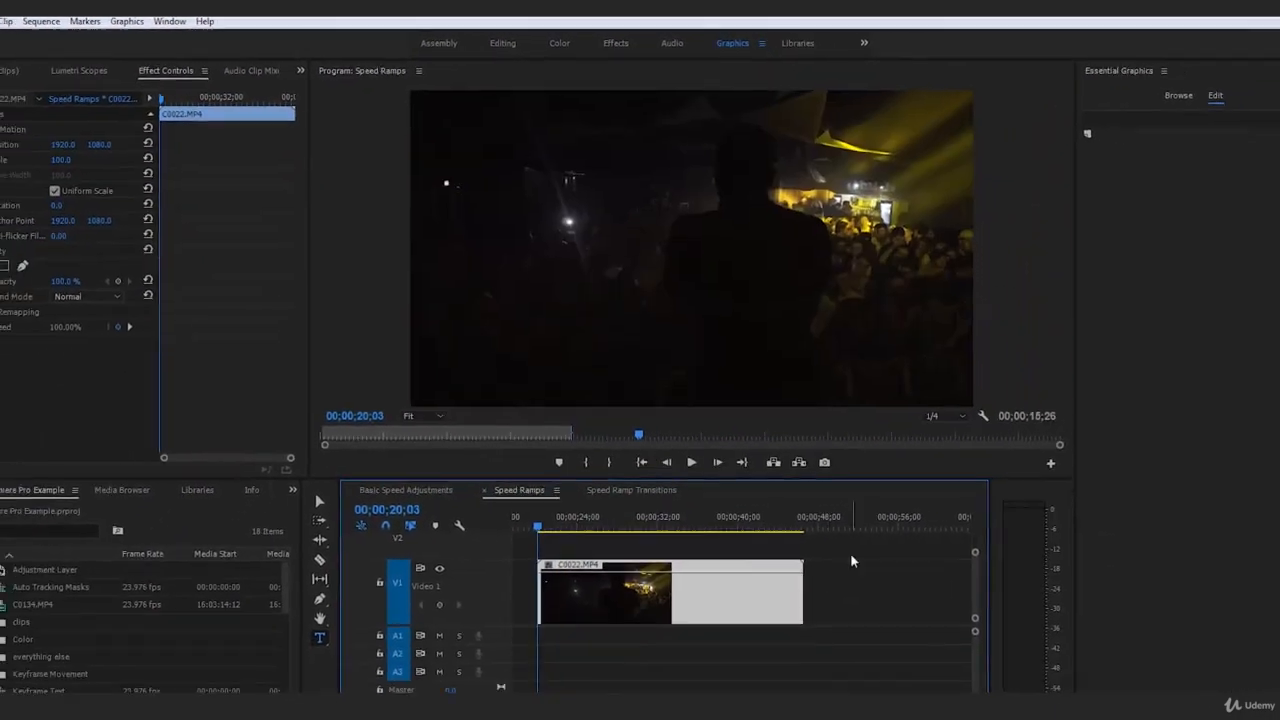
left_click(882, 641)
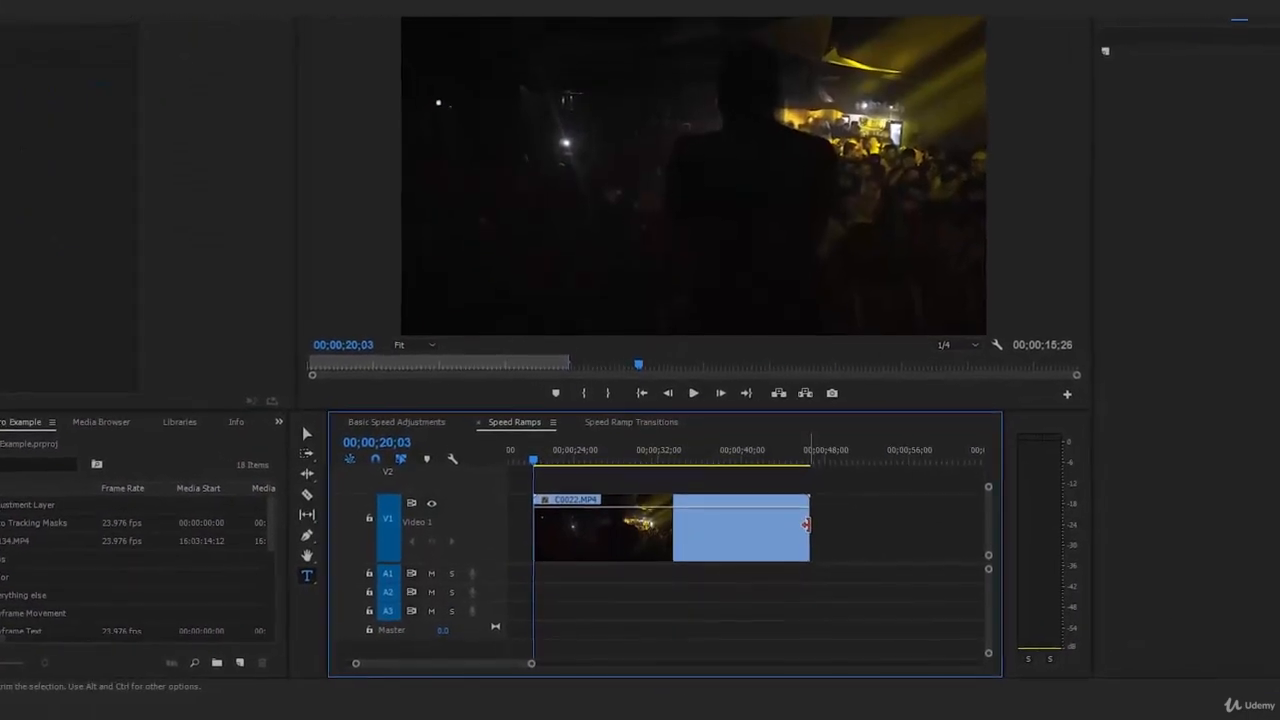
Step: Display the Time Remapping Speed line on the second C0022.MP4 clip
right_click(806, 530)
left_click(832, 522)
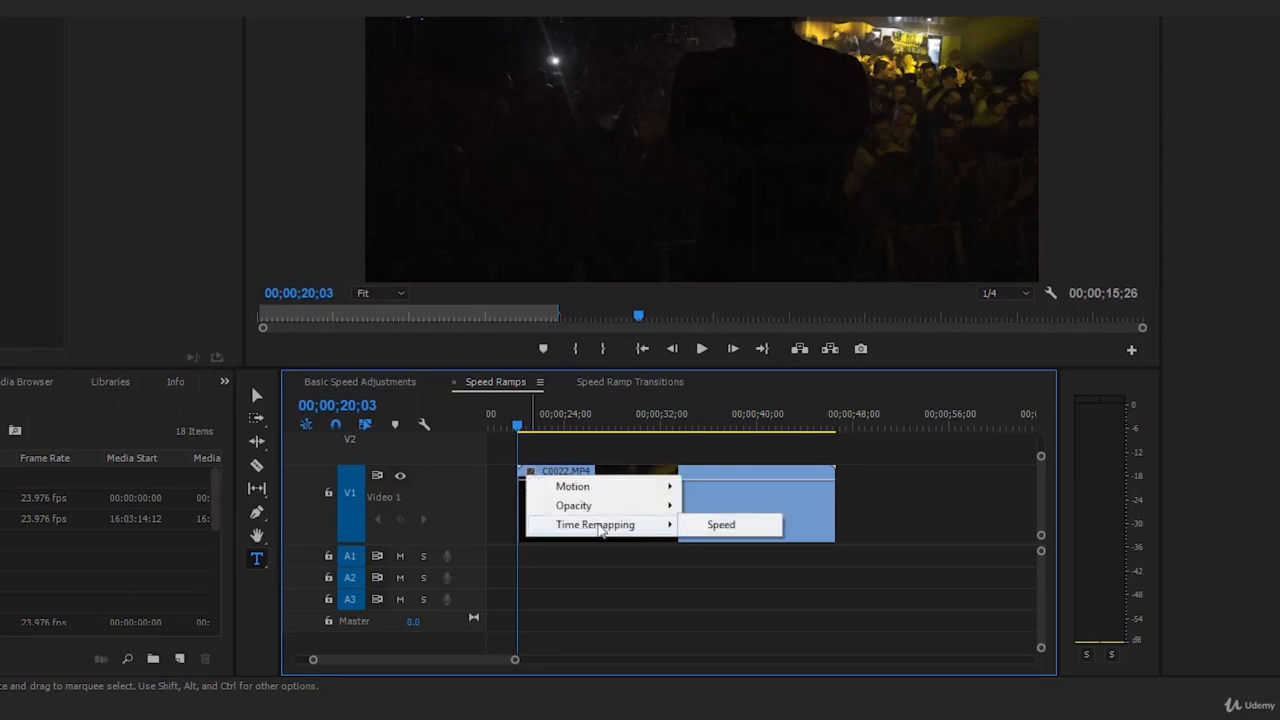
mouse_move(621, 493)
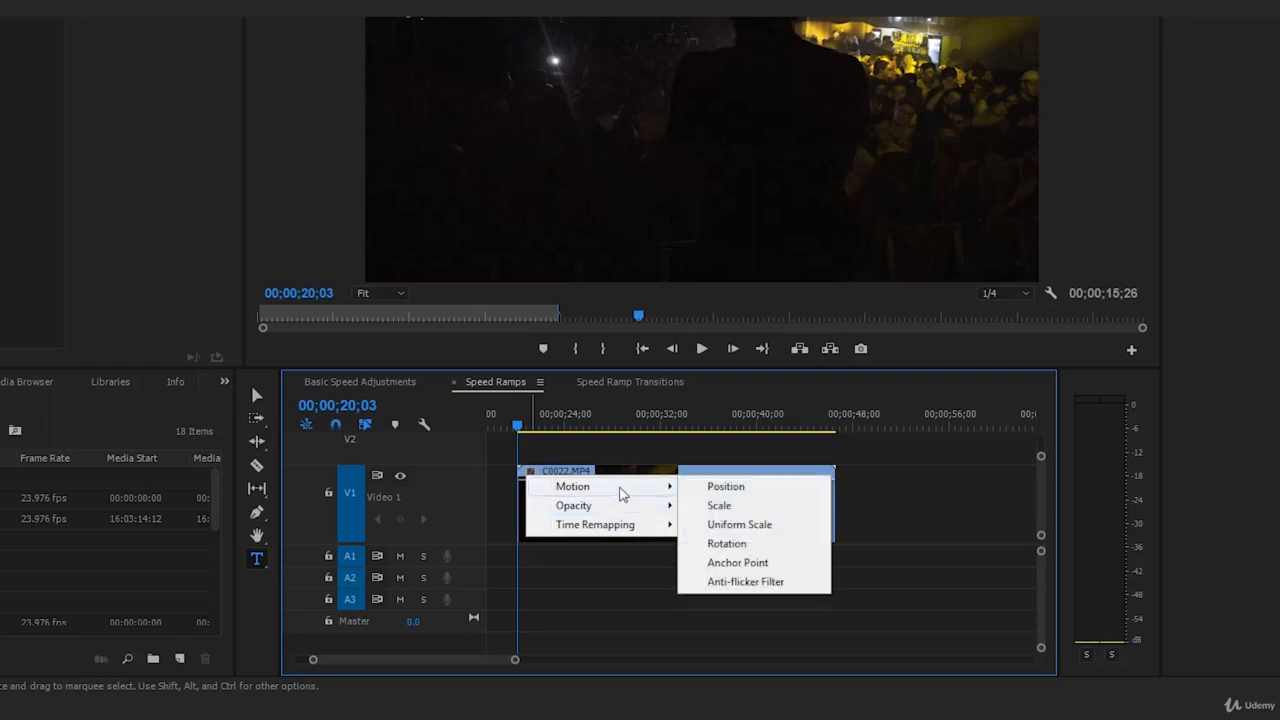
mouse_move(622, 525)
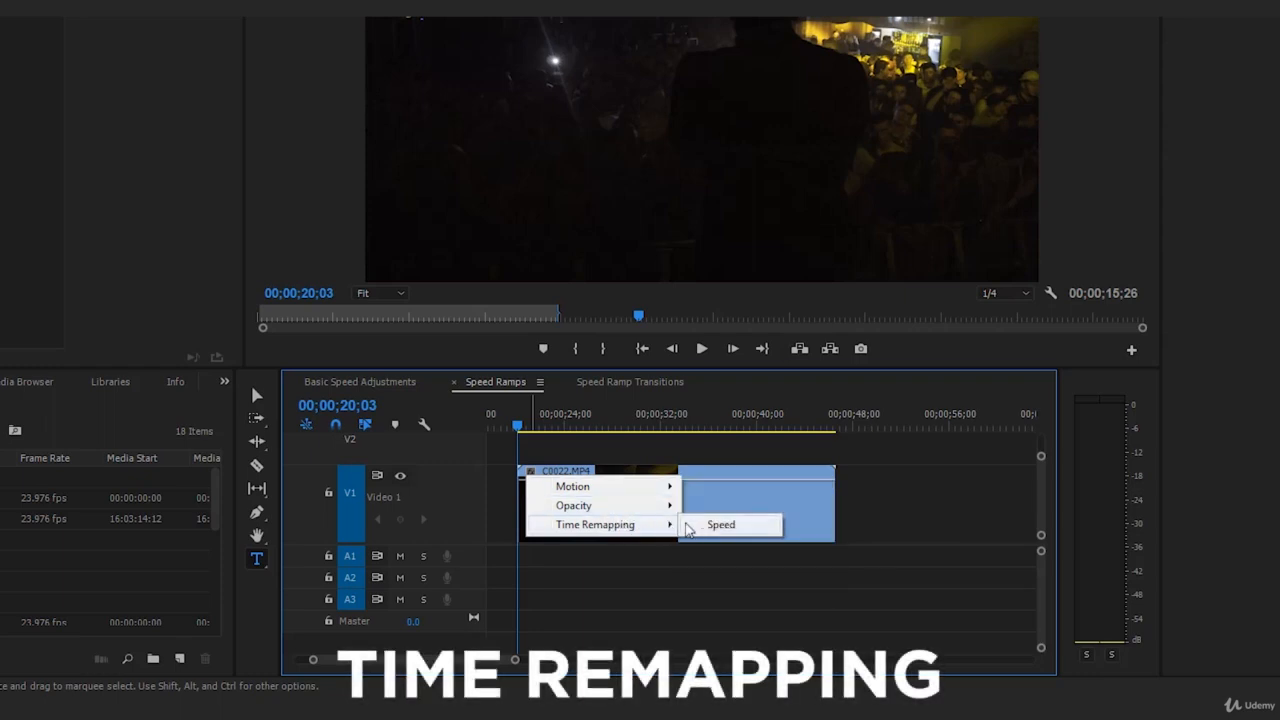
left_click(716, 527)
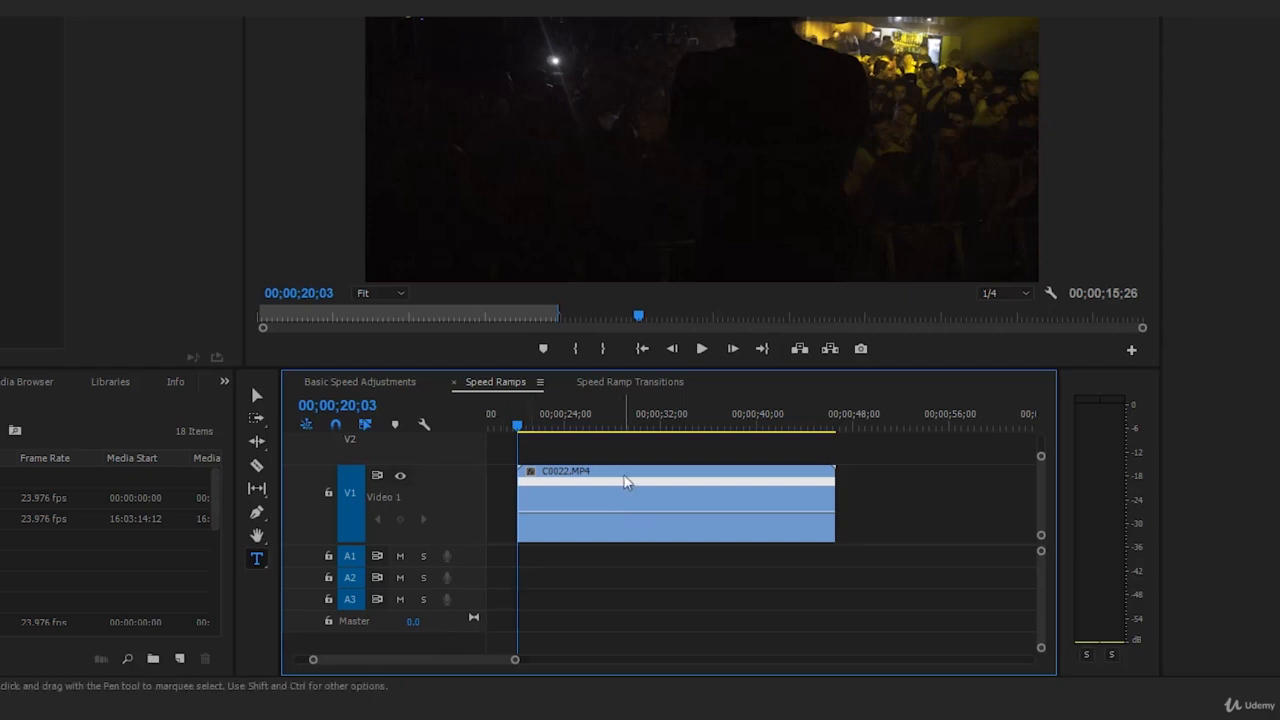
Step: Play the second clip to find the ramp point and add a speed keyframe at about 00;00;28;19 with the Pen tool
key("p")
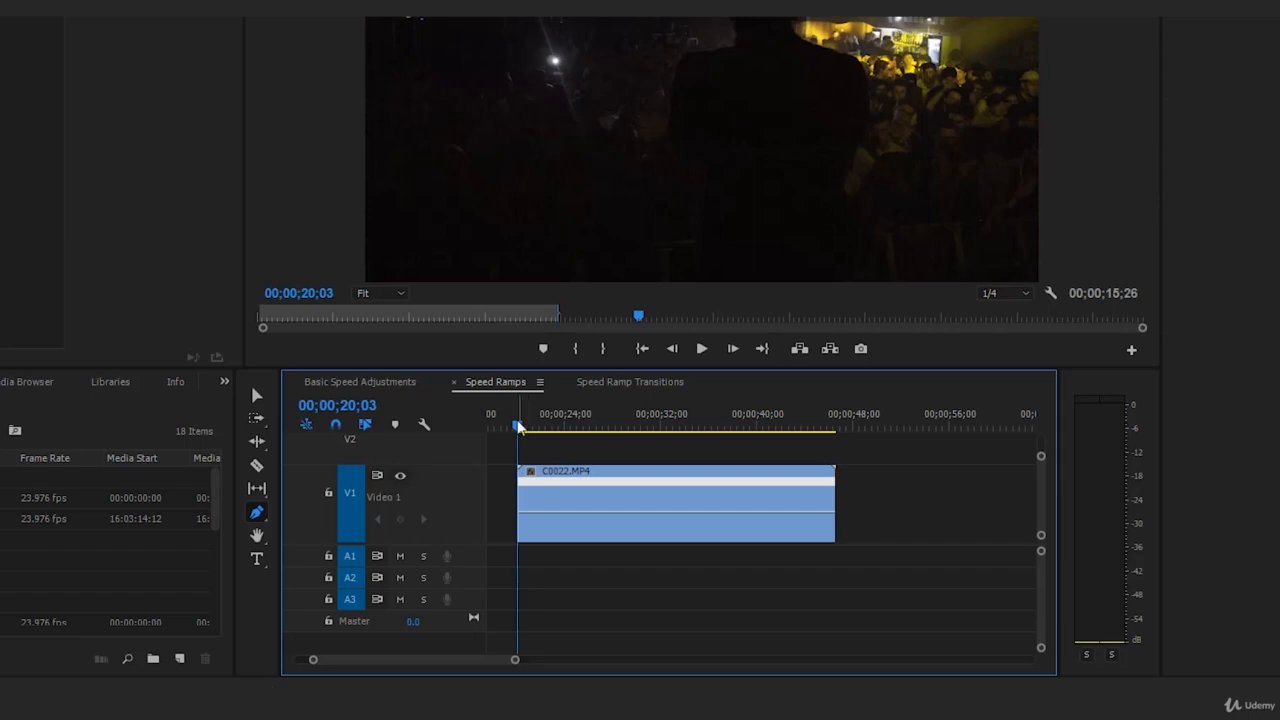
key("space")
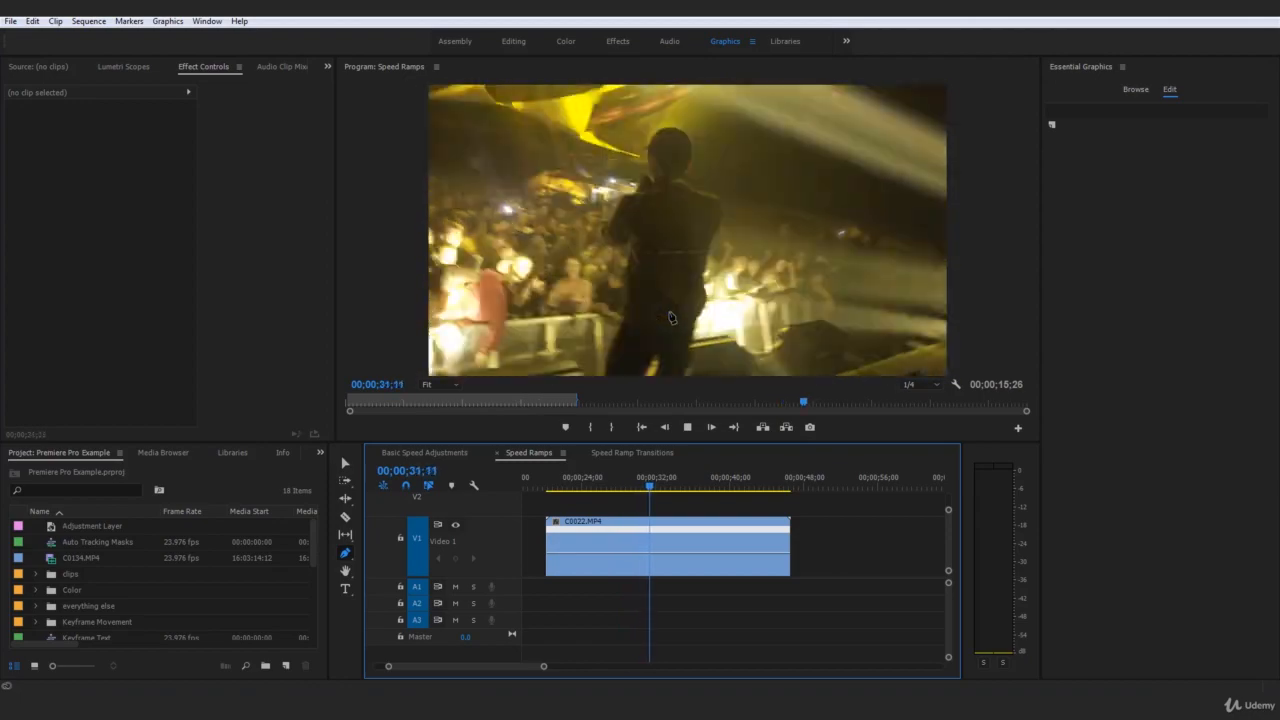
left_click_drag(663, 487, 569, 557)
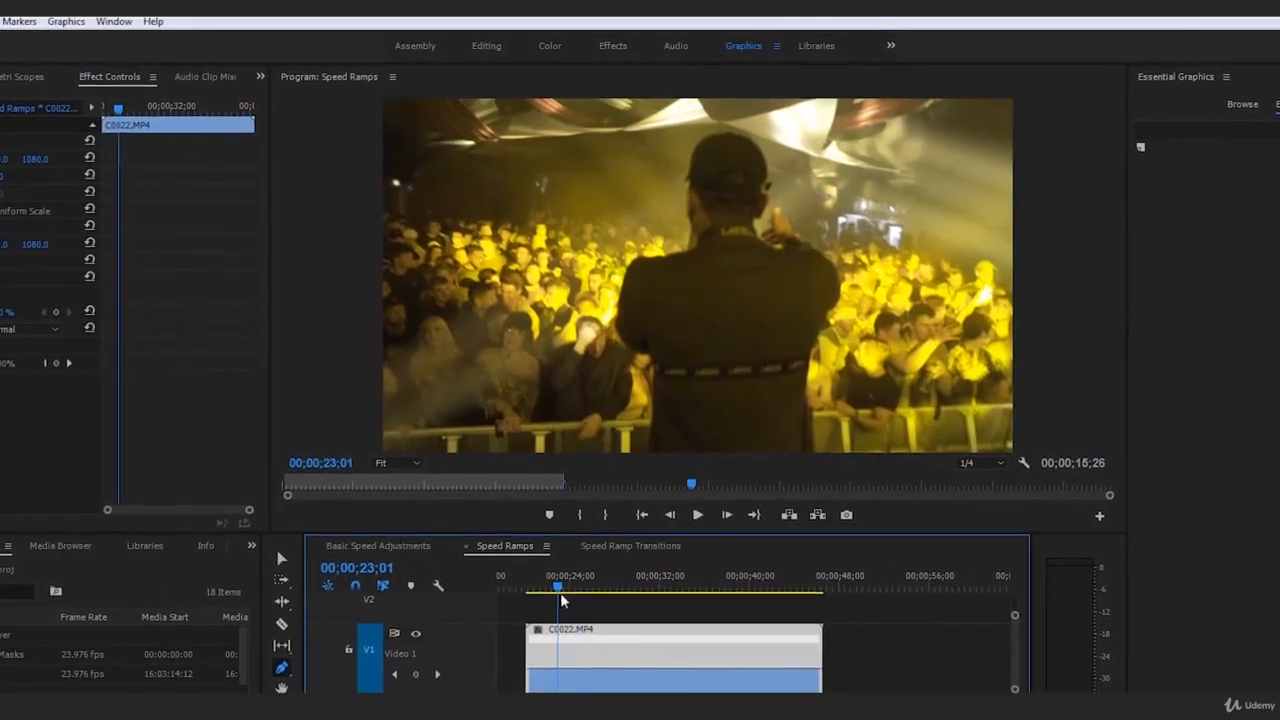
left_click_drag(561, 600, 627, 590)
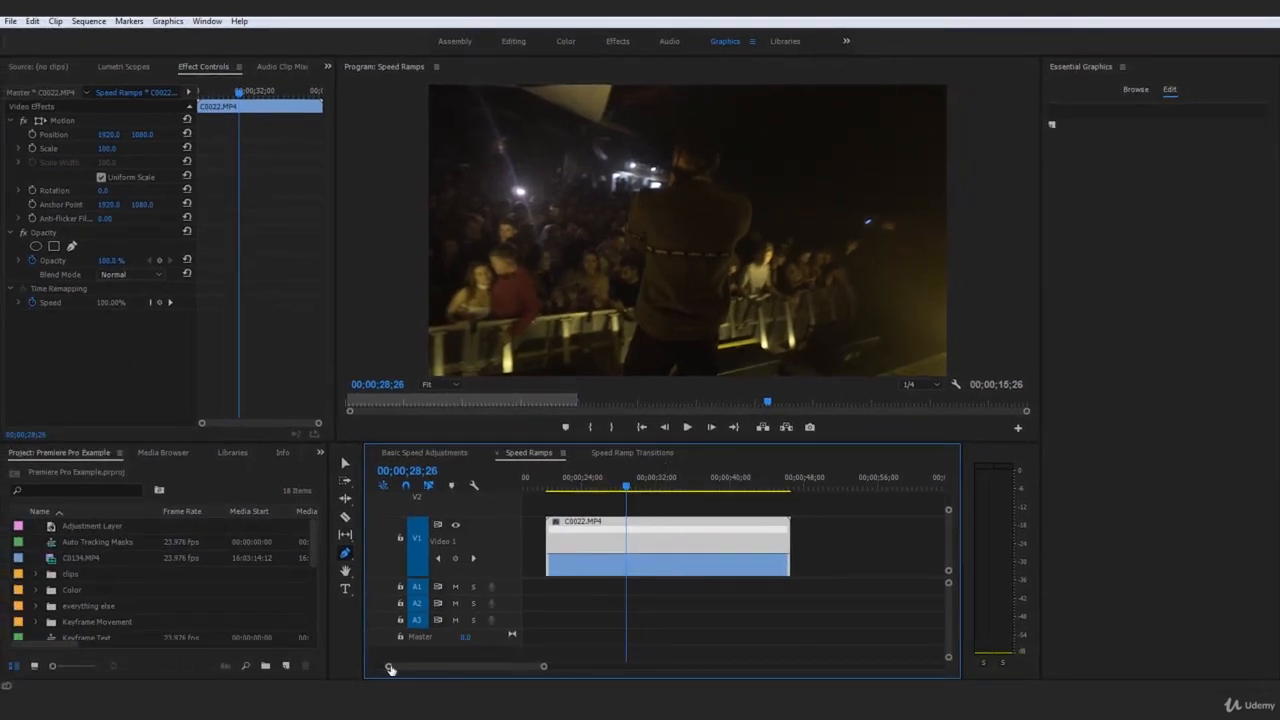
left_click_drag(391, 669, 396, 669)
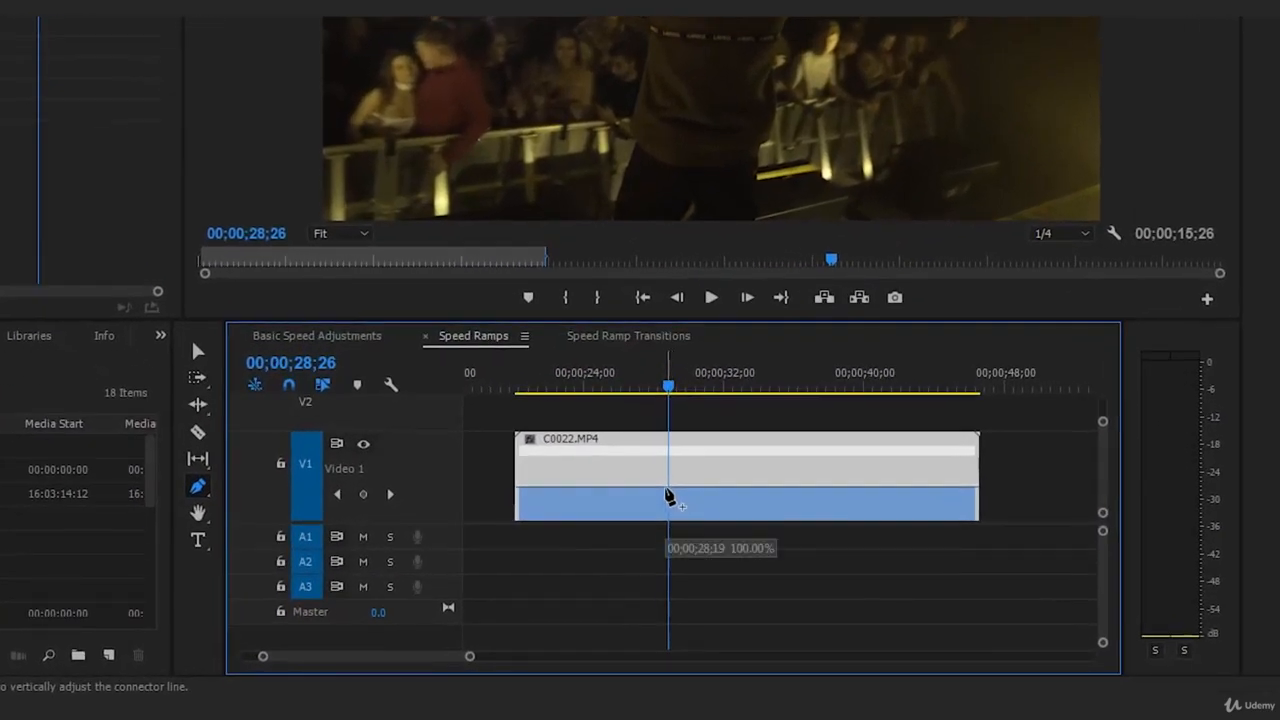
left_click(667, 496)
left_click_drag(262, 658, 322, 655)
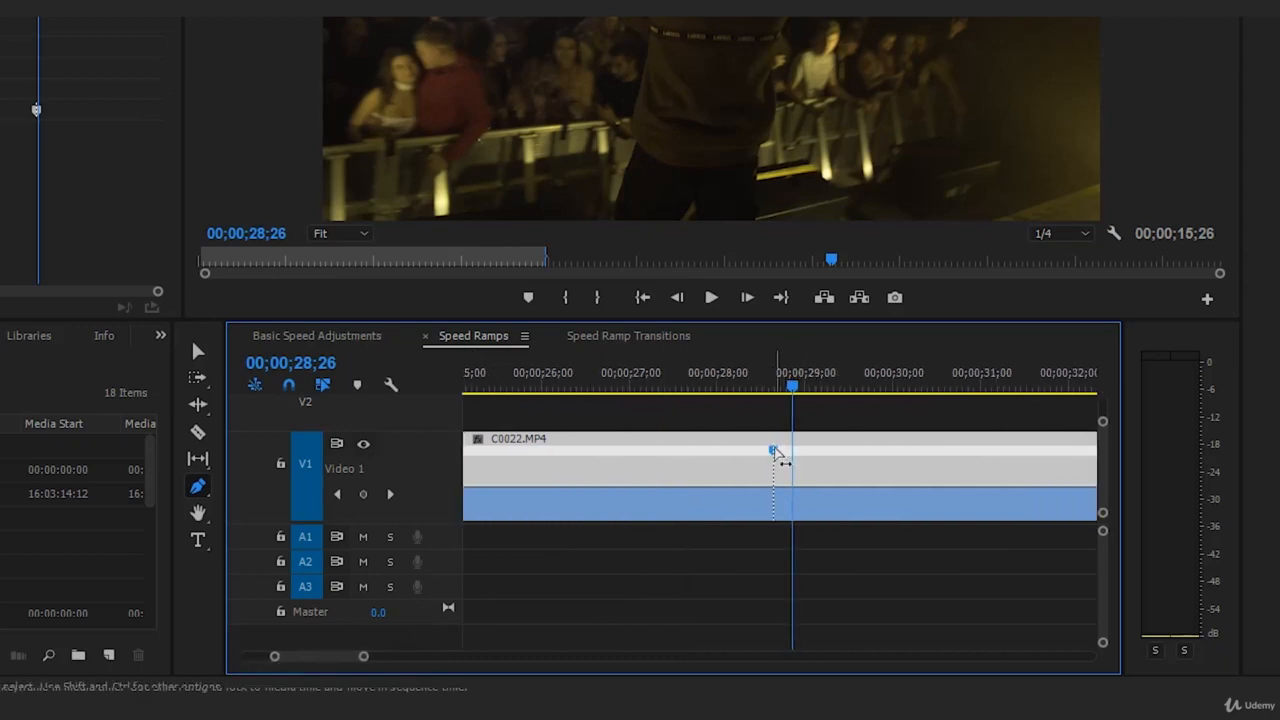
Step: Split the speed keyframe with the Selection tool, moving its second half to about 00;00;30;11 to form a ramp
key("v")
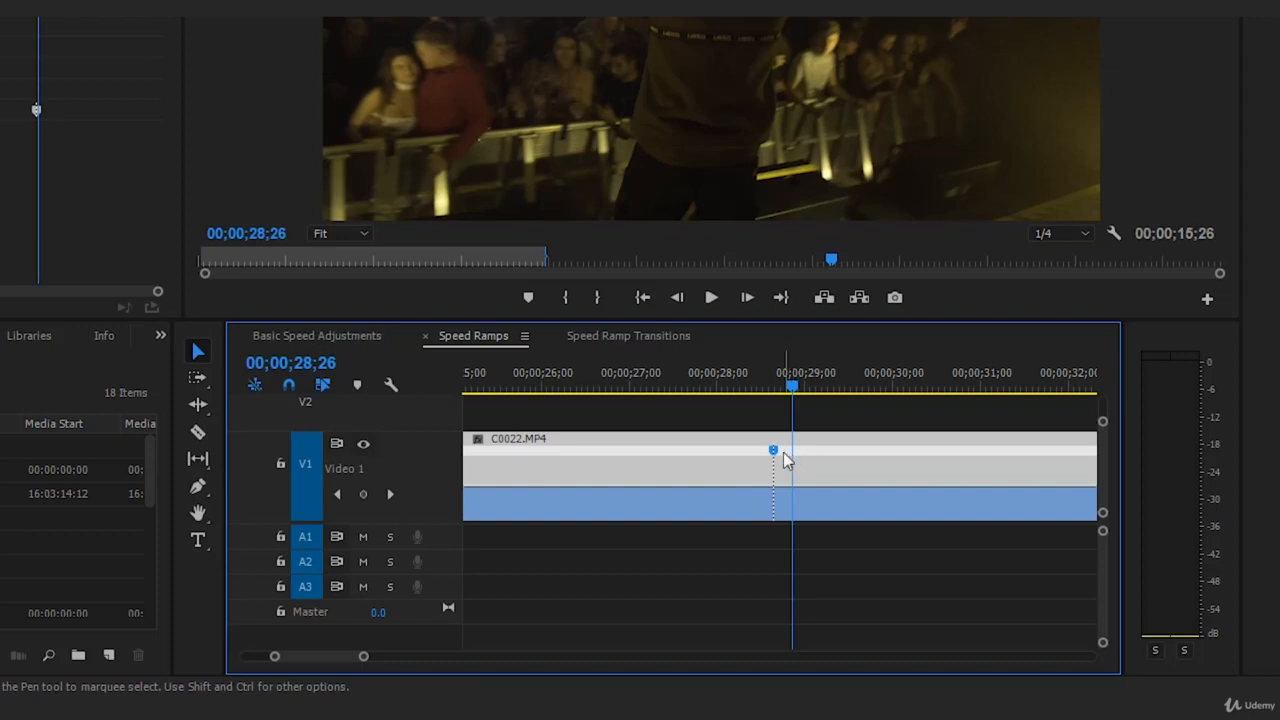
mouse_move(777, 451)
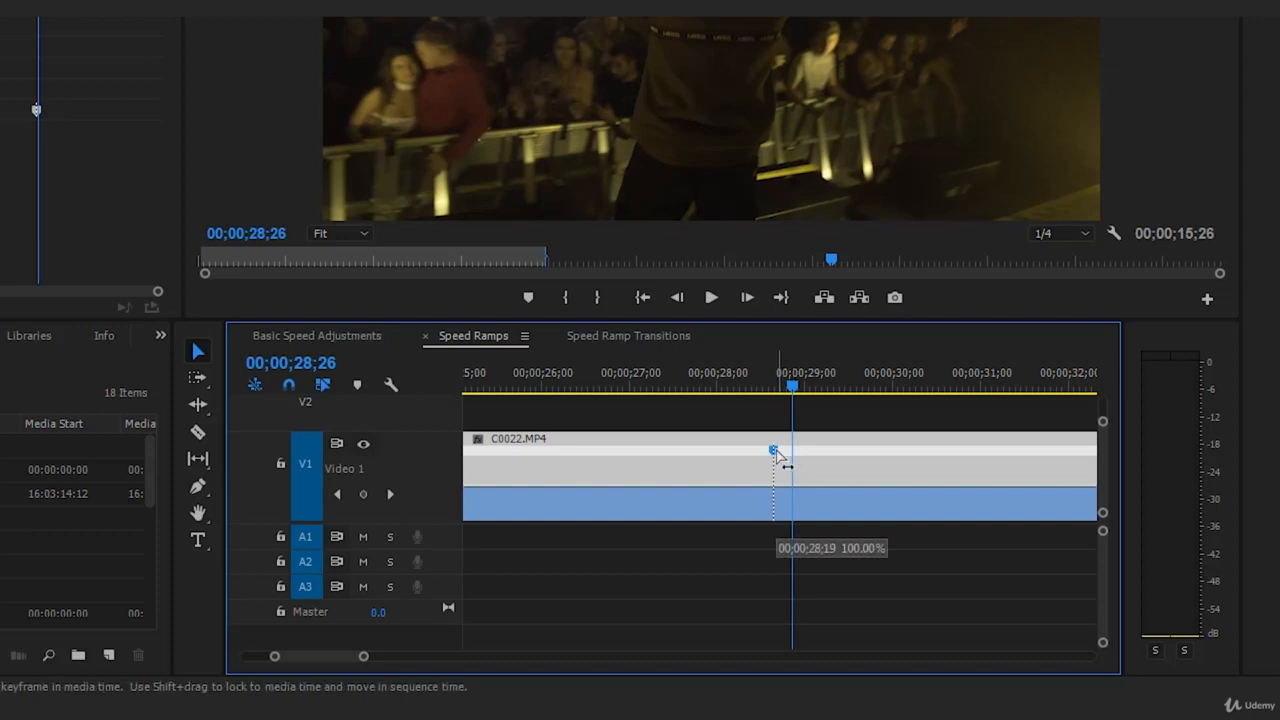
mouse_move(779, 453)
left_mouse_down()
mouse_move(823, 466)
mouse_move(925, 459)
left_mouse_up()
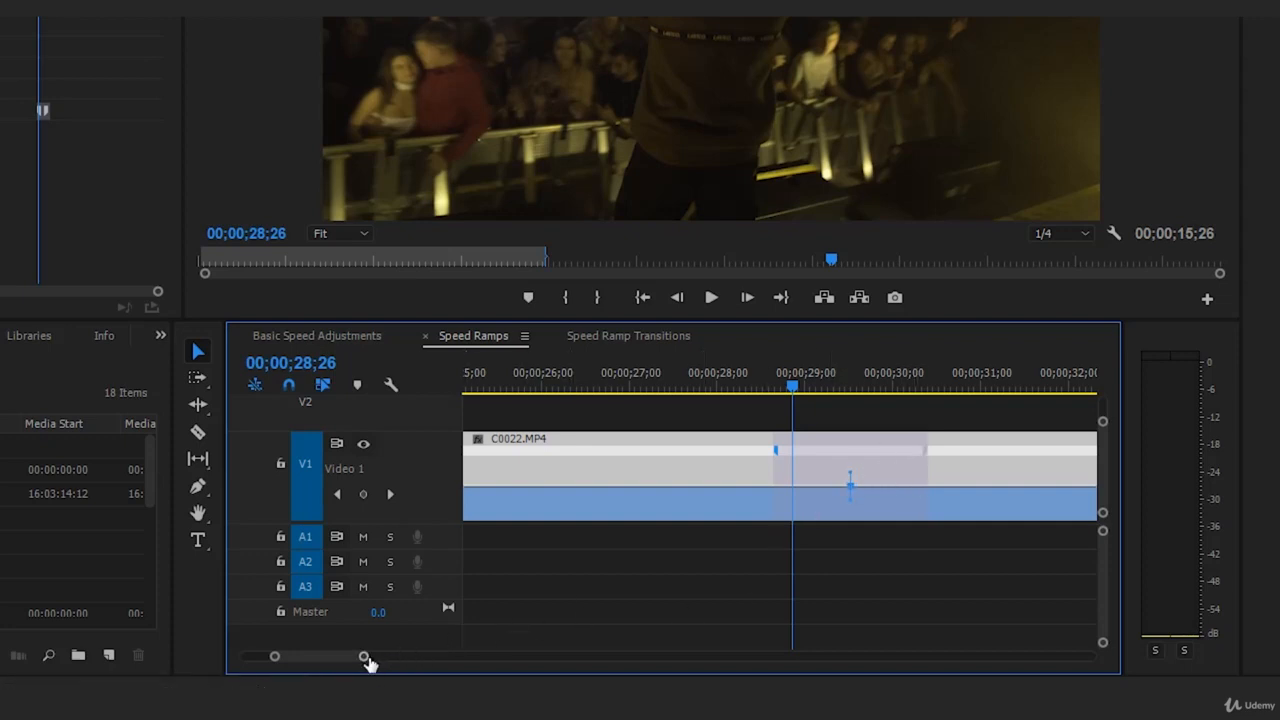
left_click_drag(367, 658, 372, 655)
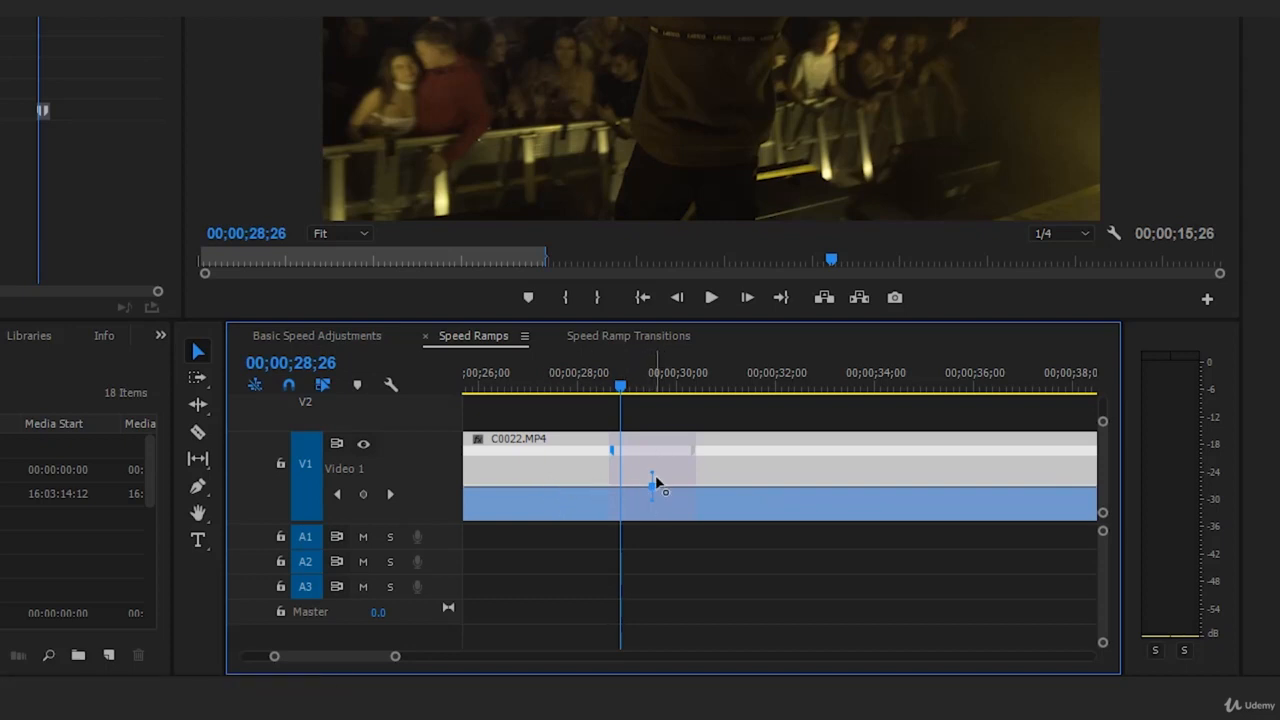
Step: Raise the second clip's speed after the ramp to 300%
left_click(786, 491)
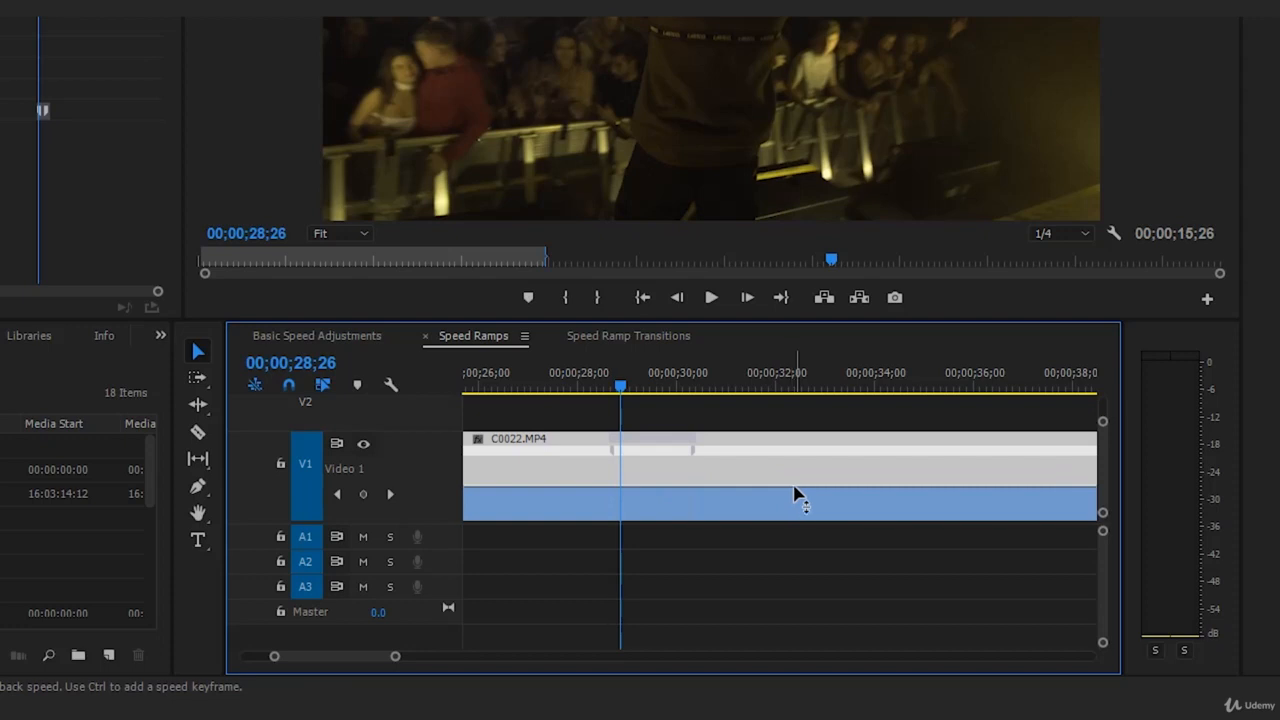
left_click_drag(797, 494, 915, 456)
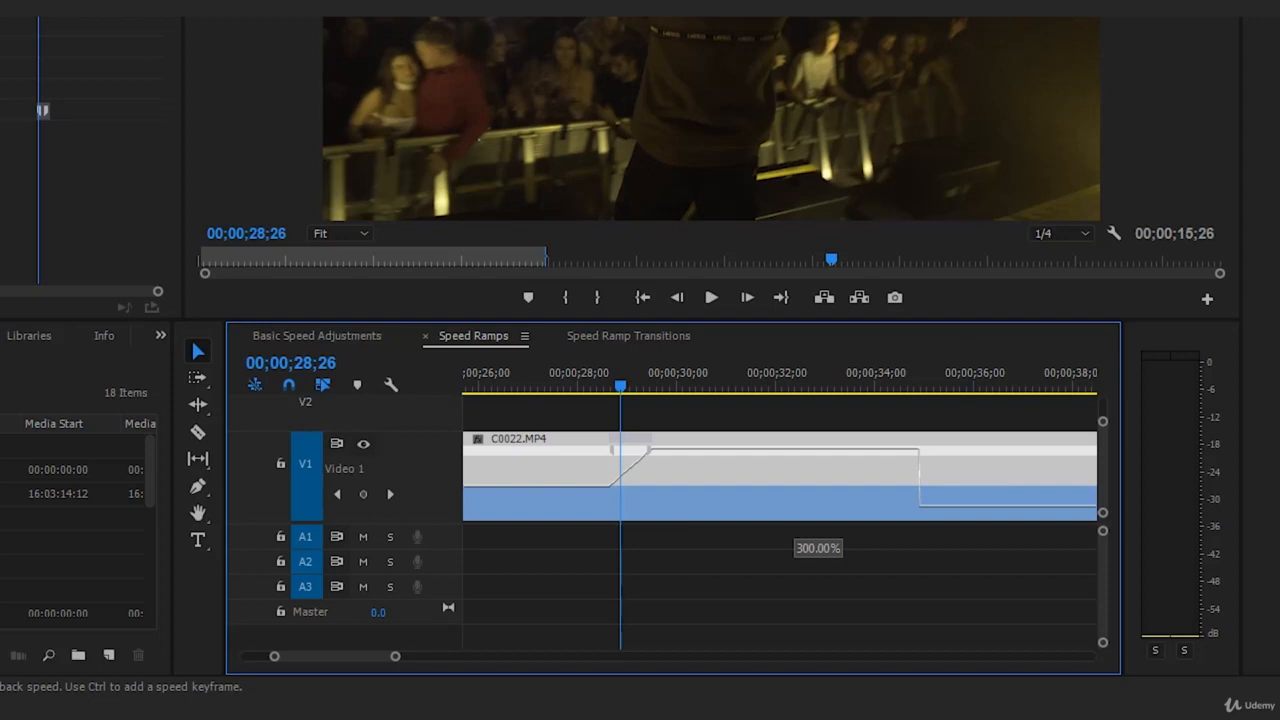
left_click_drag(795, 293, 794, 290)
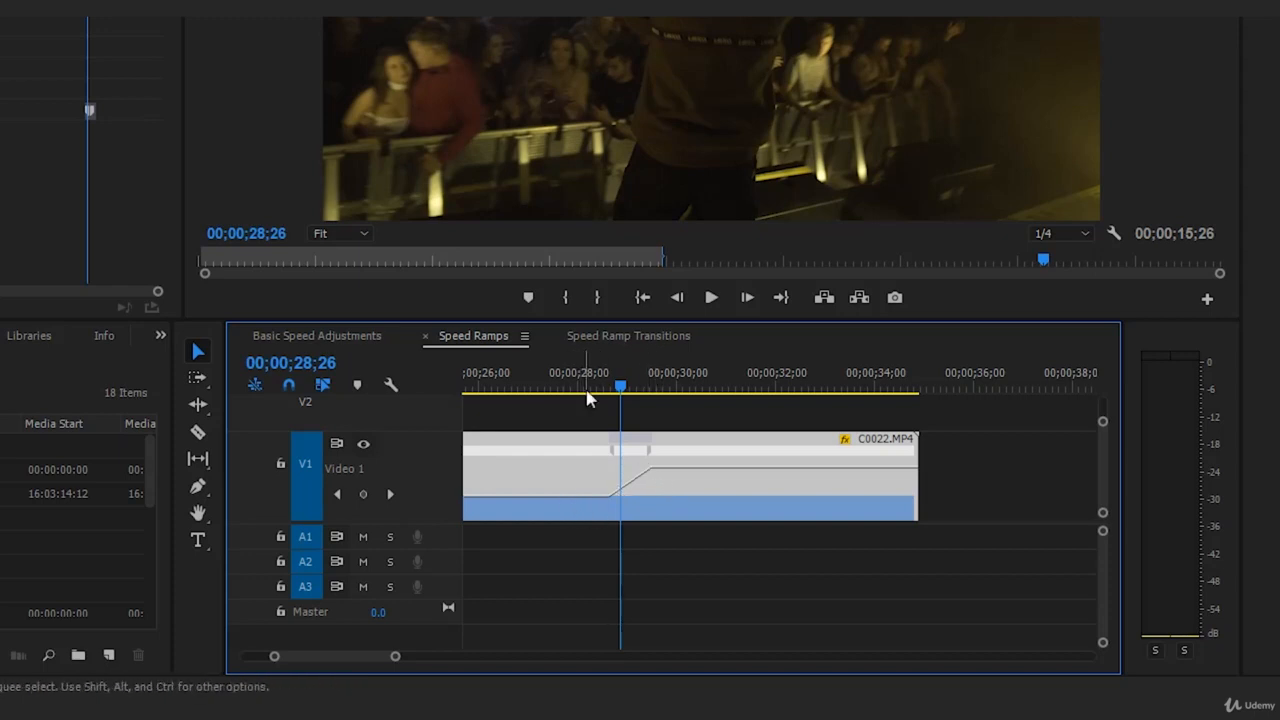
Step: Smooth the speed ramp into an S-curve with its Bezier handle and deselect the clip
left_click(556, 378)
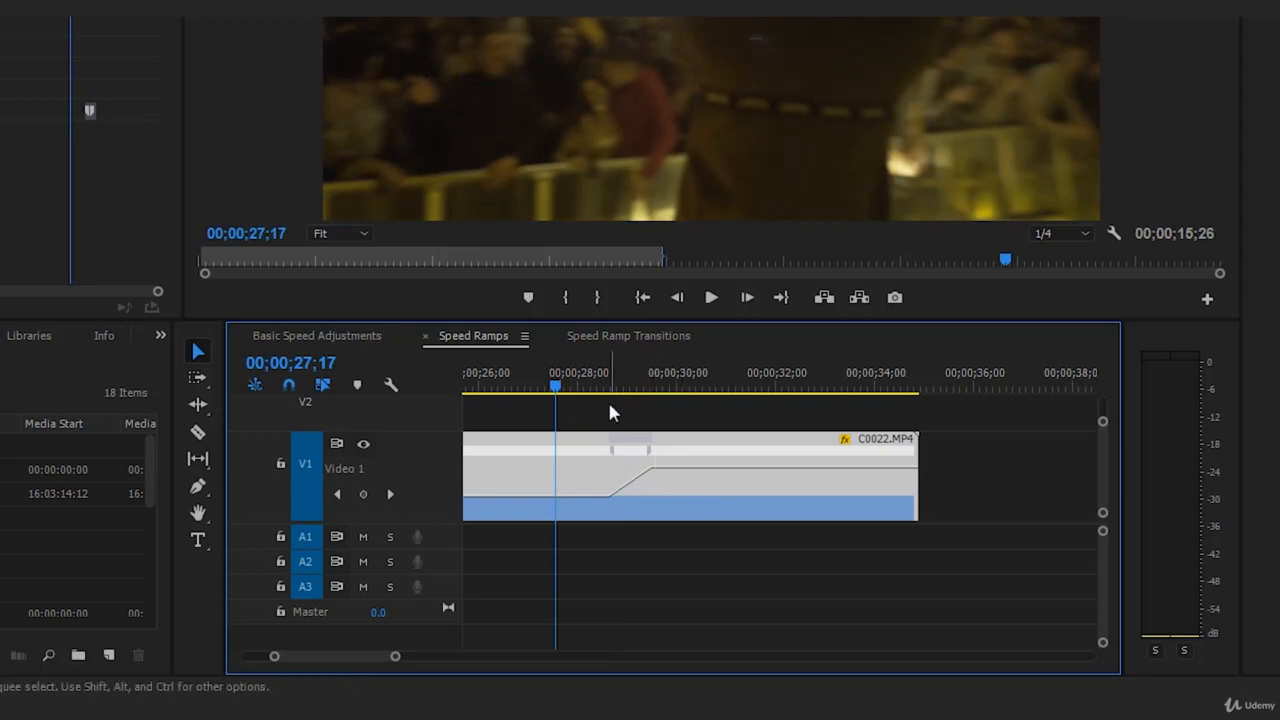
left_click(651, 459)
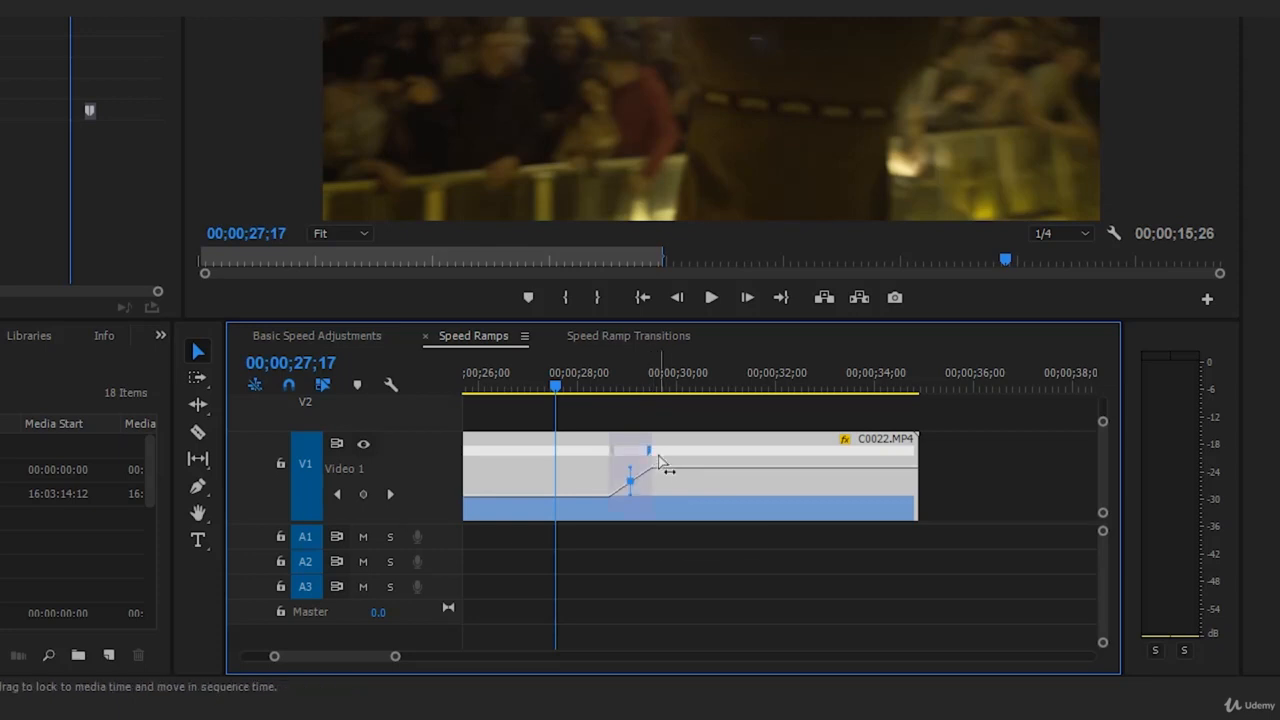
left_click(614, 455)
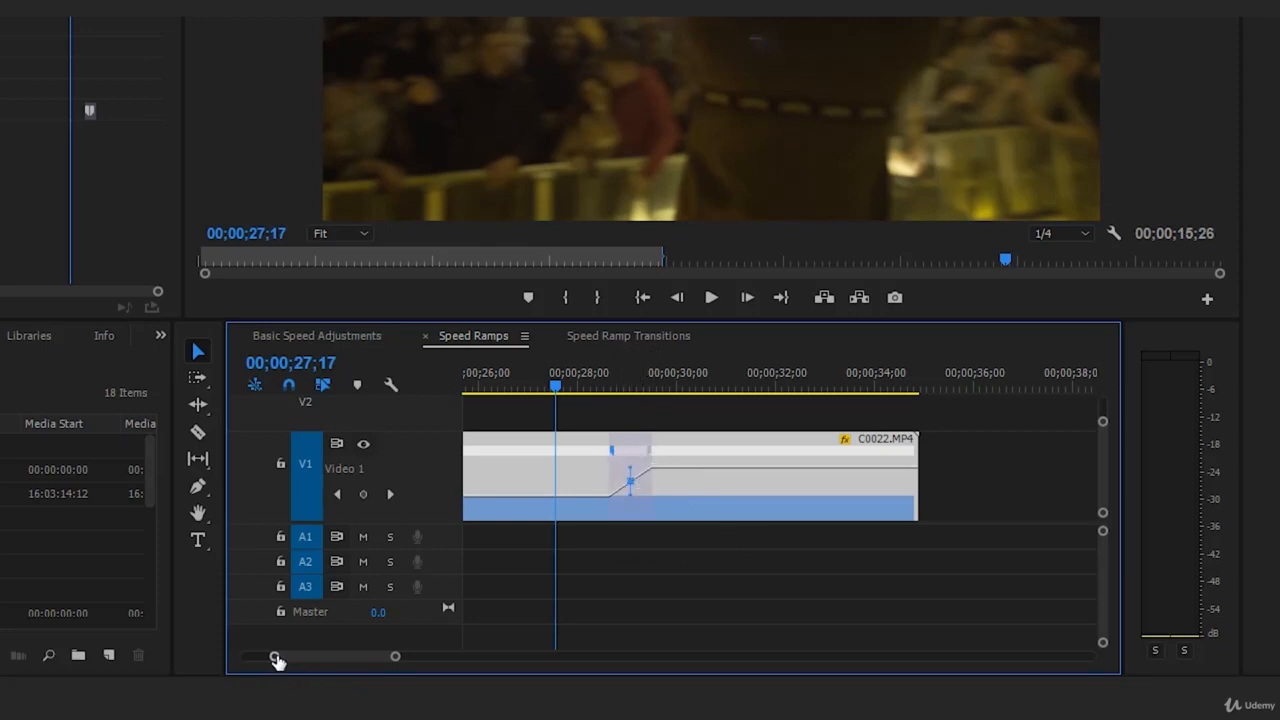
left_click_drag(277, 660, 329, 657)
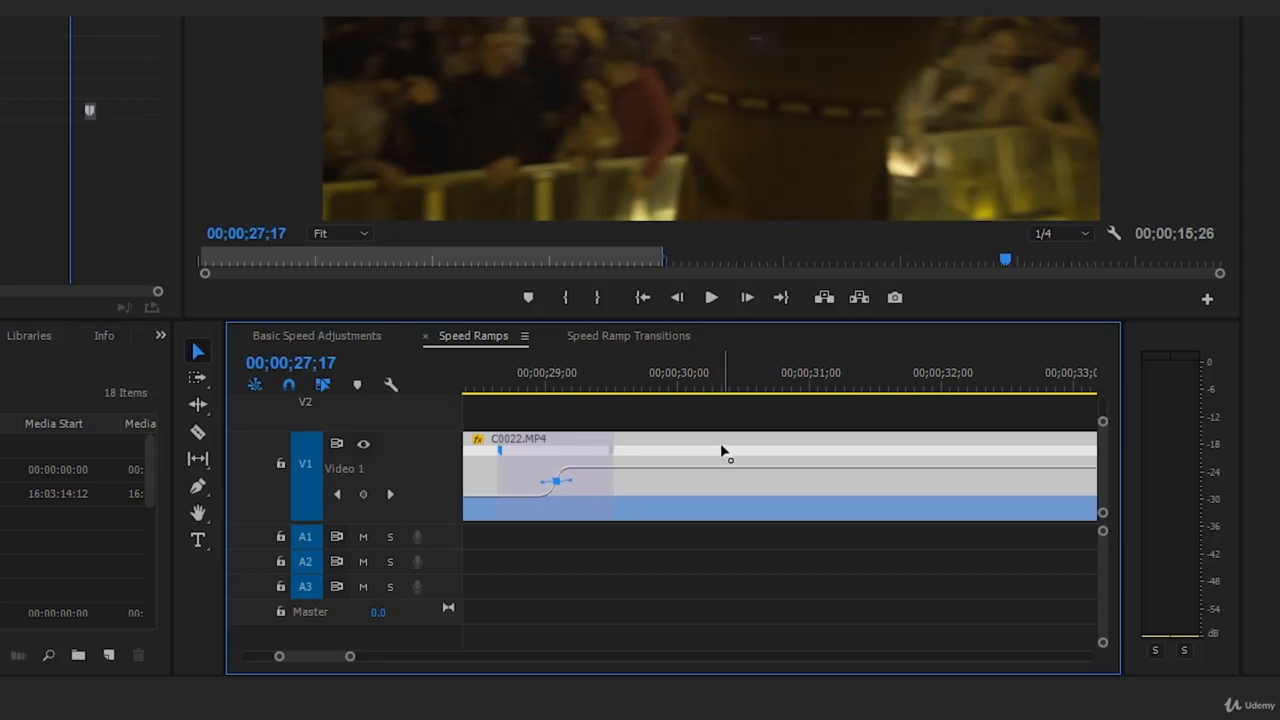
left_click(544, 485)
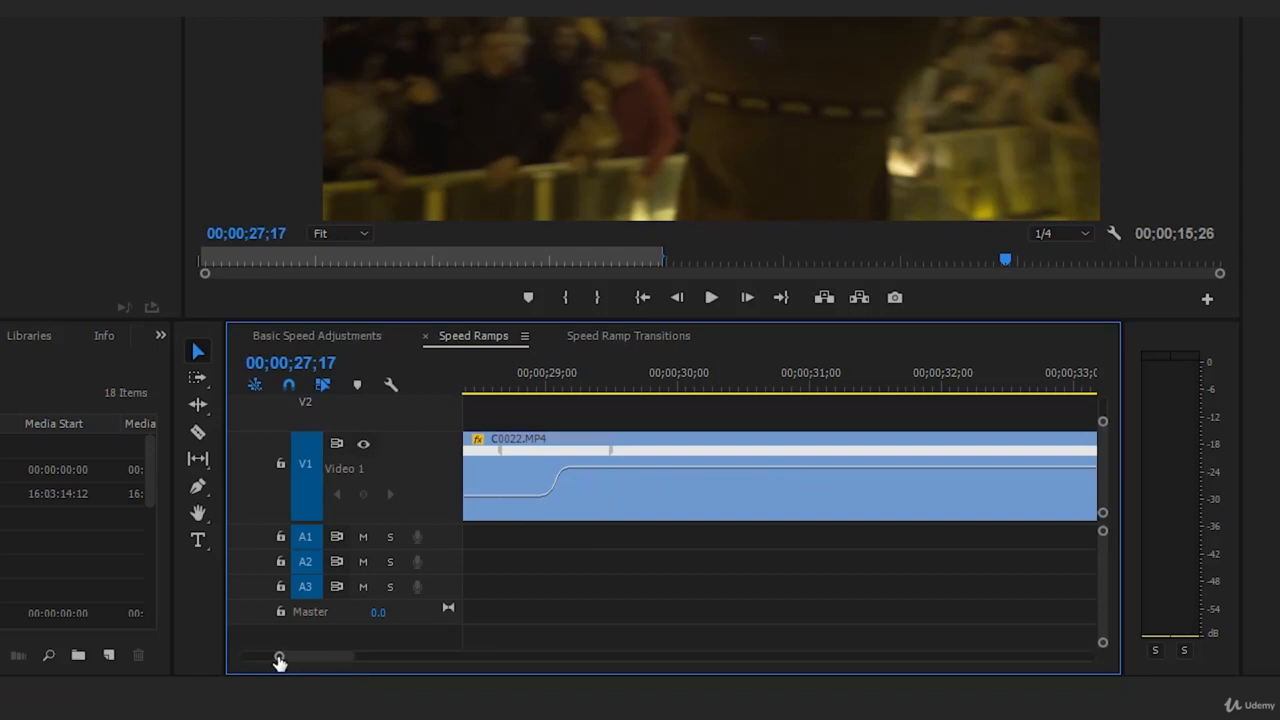
Step: Widen the speed ramp by spreading its keyframe halves to about 00;00;26;05 and 00;00;30;00
left_click_drag(279, 660, 240, 660)
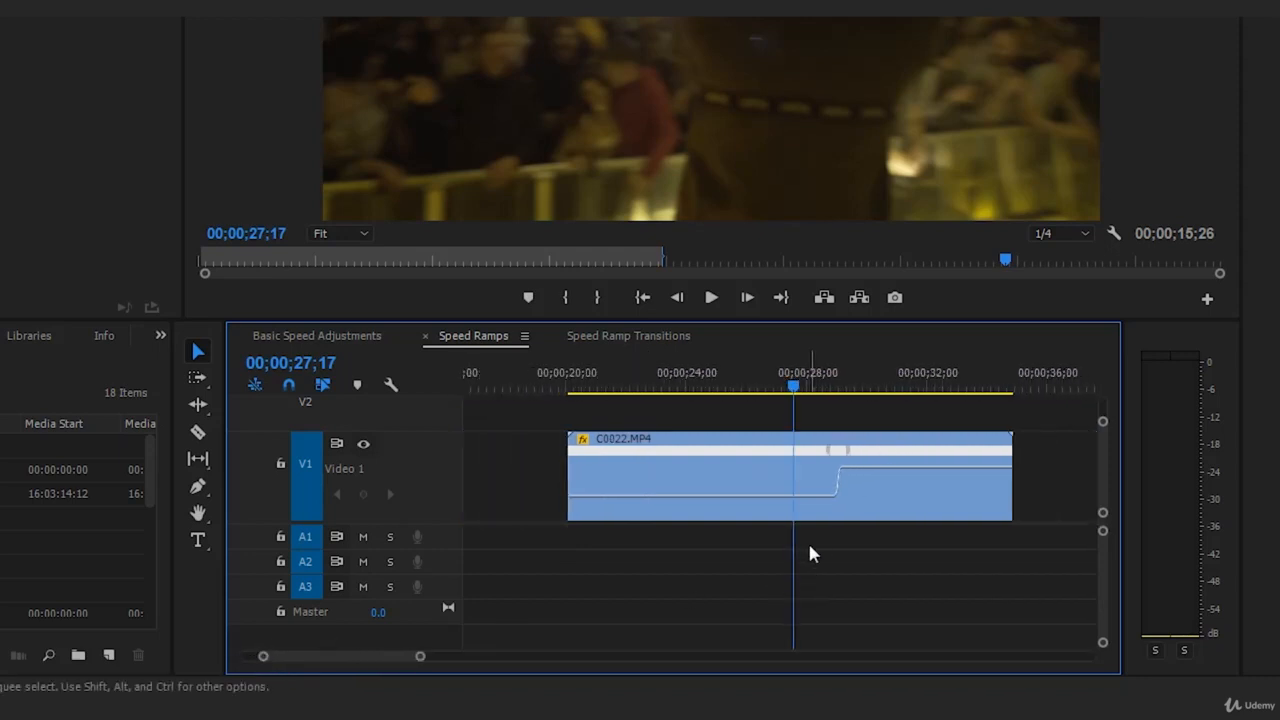
left_click(848, 458)
left_click_drag(848, 455, 745, 464)
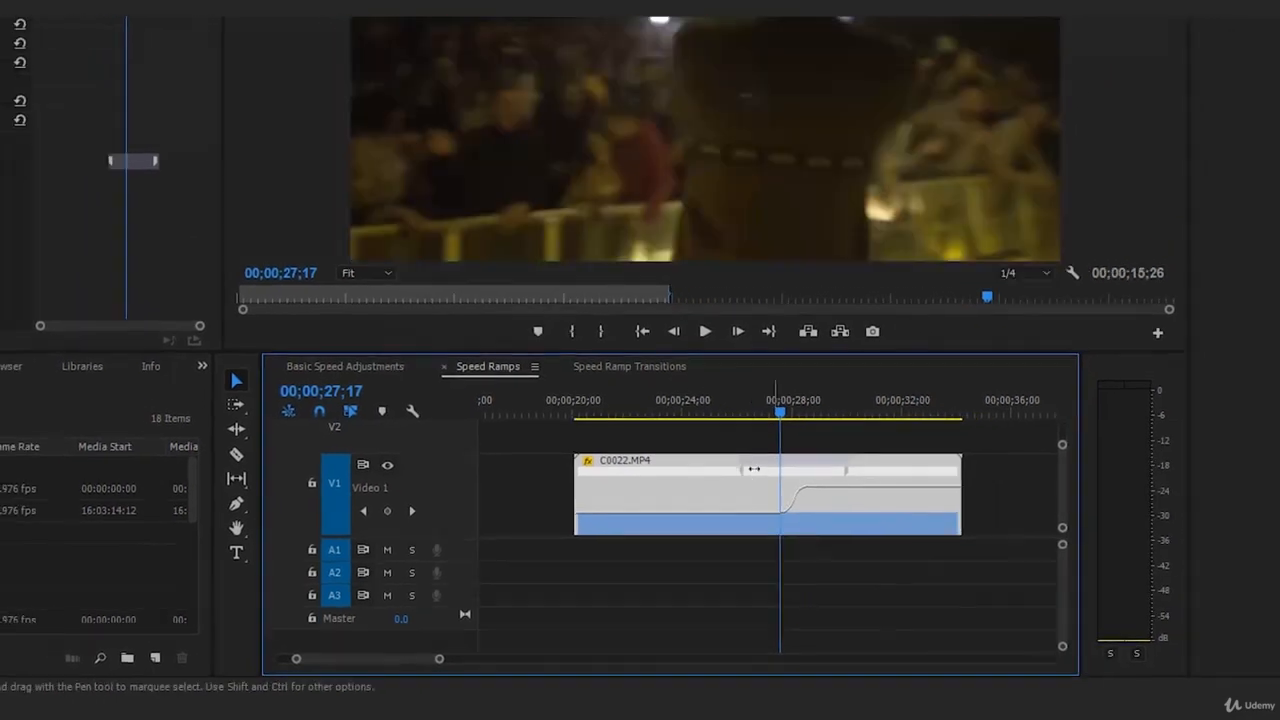
Step: Play the widened speed-up ramp from before its first keyframe half and replay it from 00;00;26;27
left_click(722, 401)
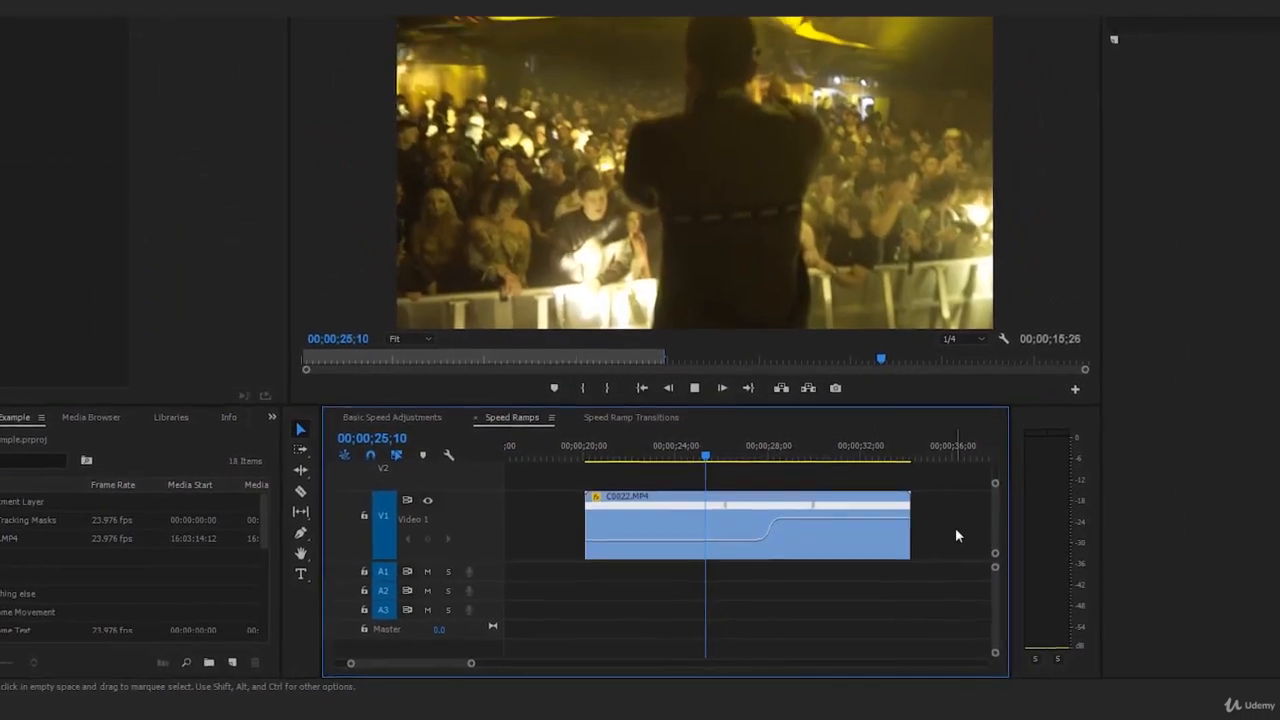
key("space")
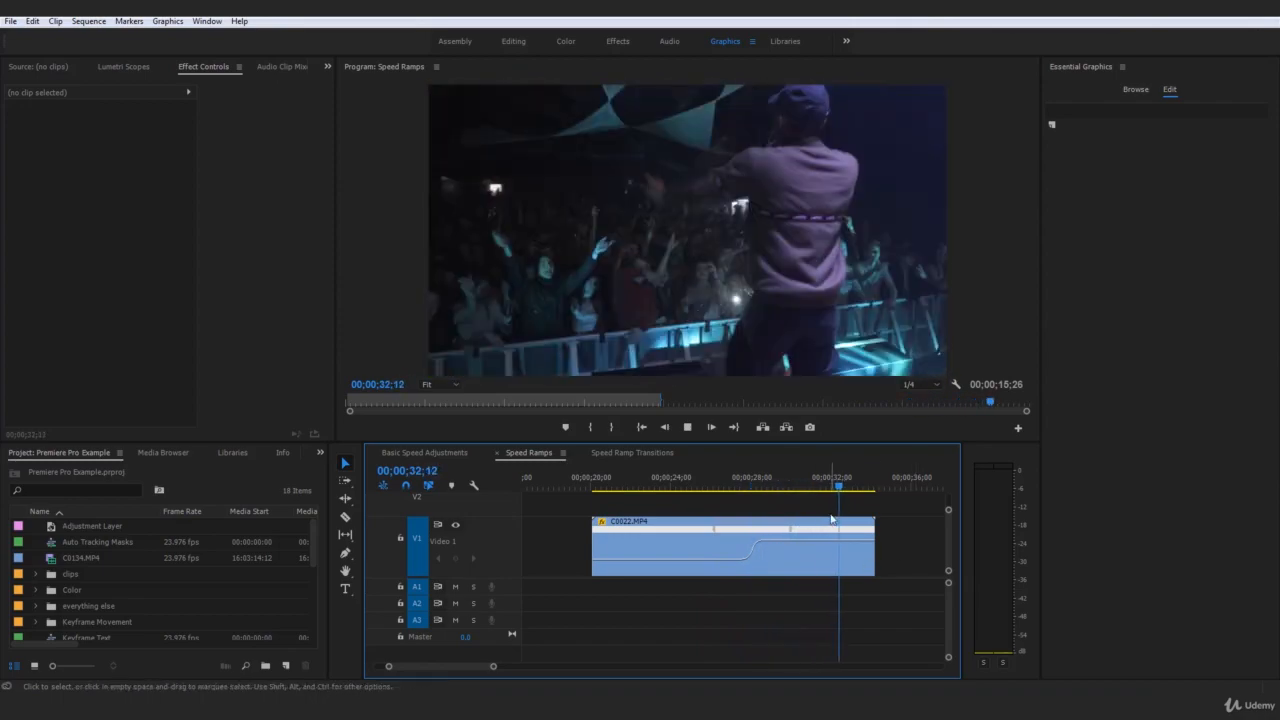
left_click(729, 485)
left_click(845, 622)
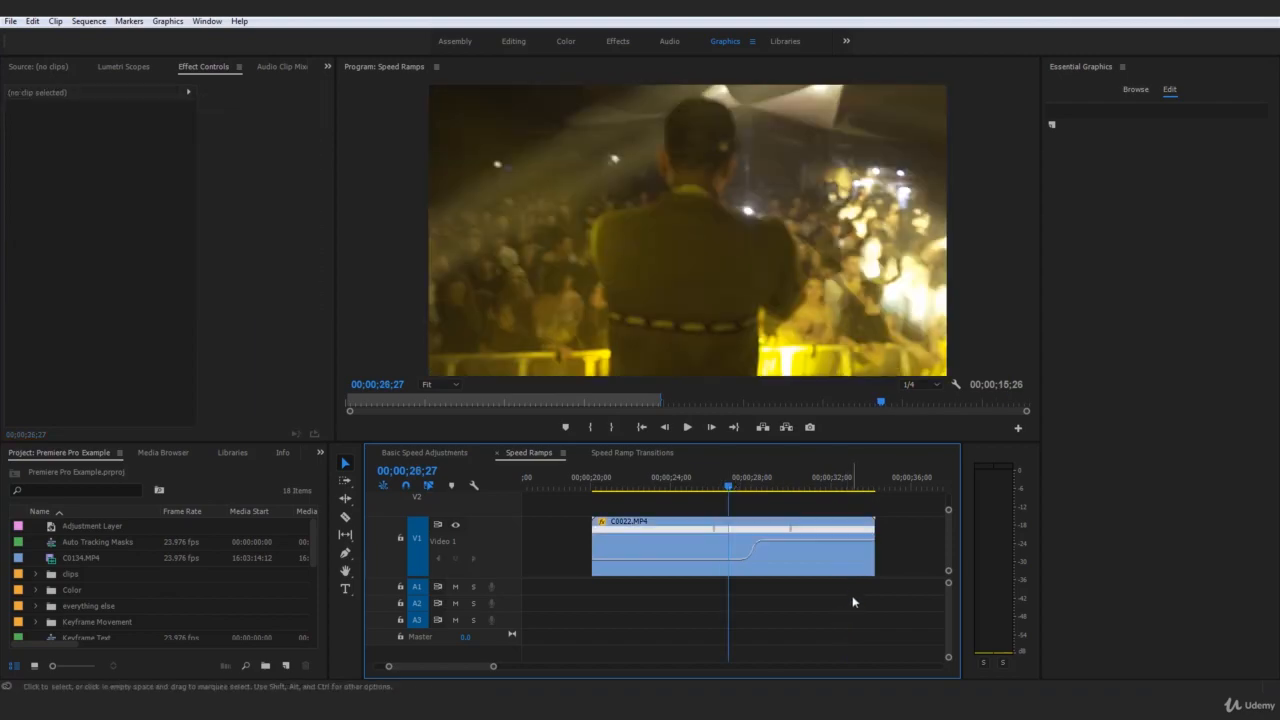
key("space")
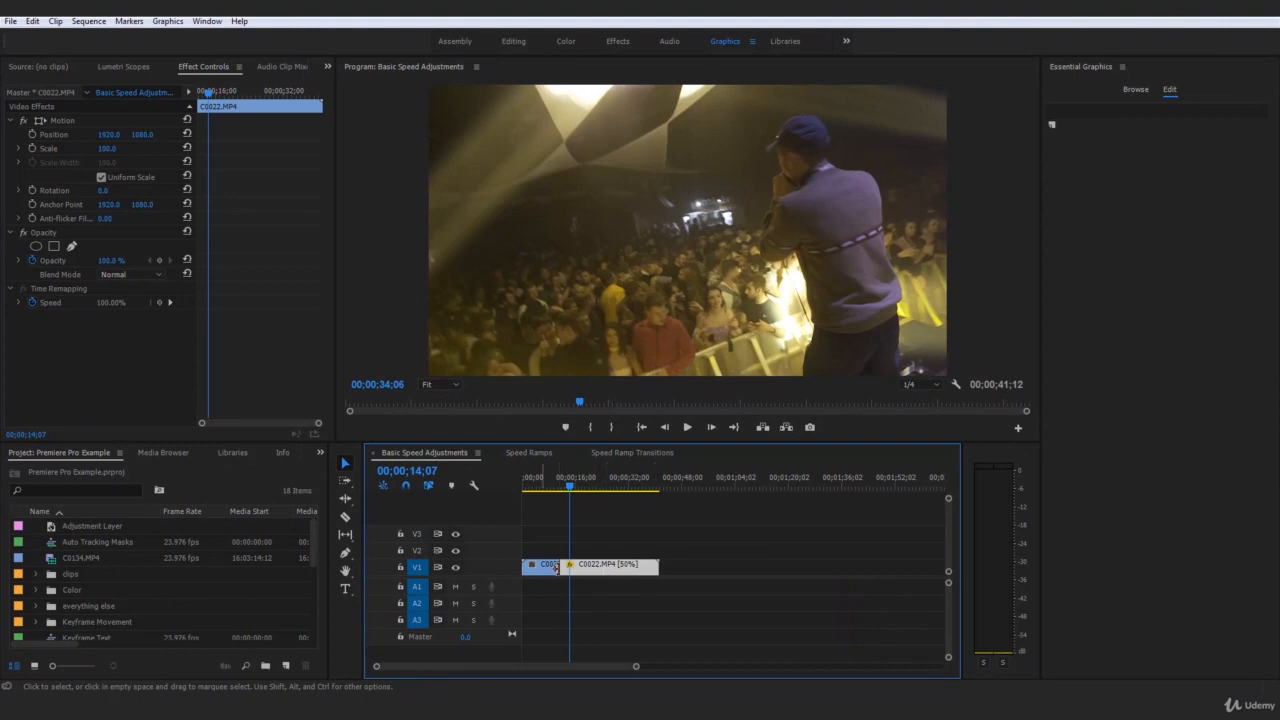
Step: Return to the Speed Ramps sequence and replay the second clip from the middle of its ramp
left_click(528, 452)
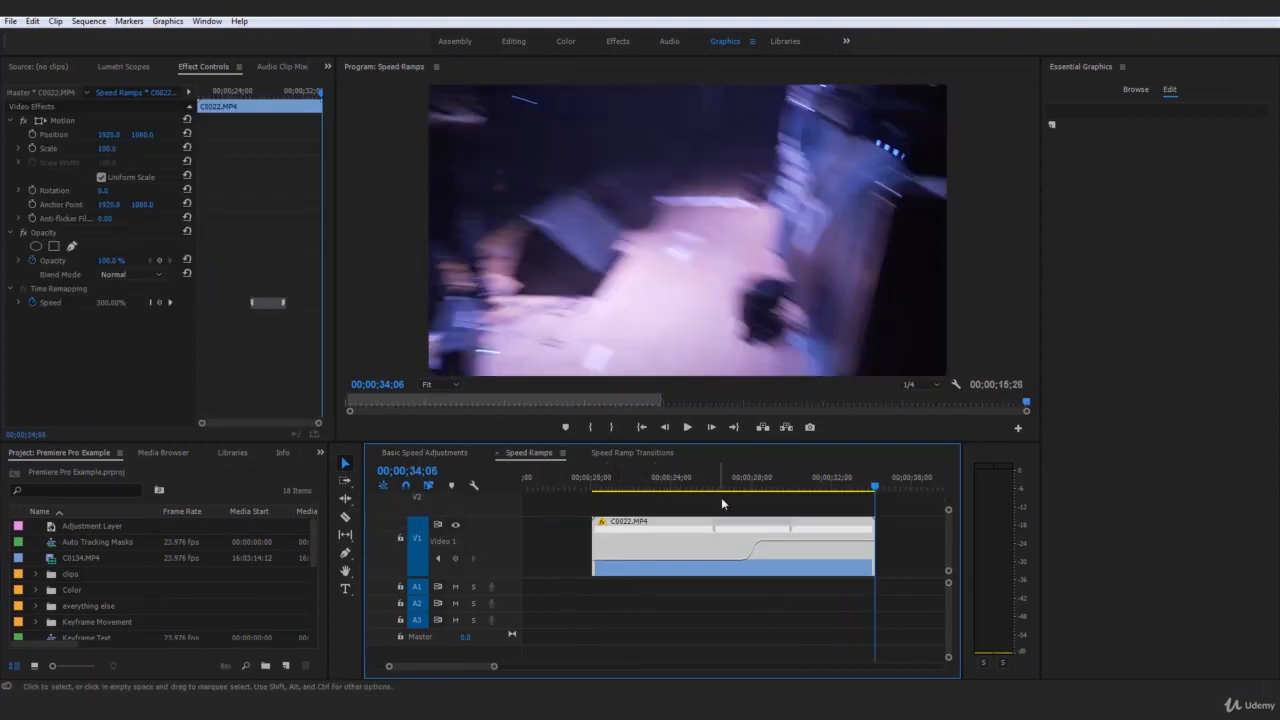
left_click(740, 480)
left_click(751, 620)
key("space")
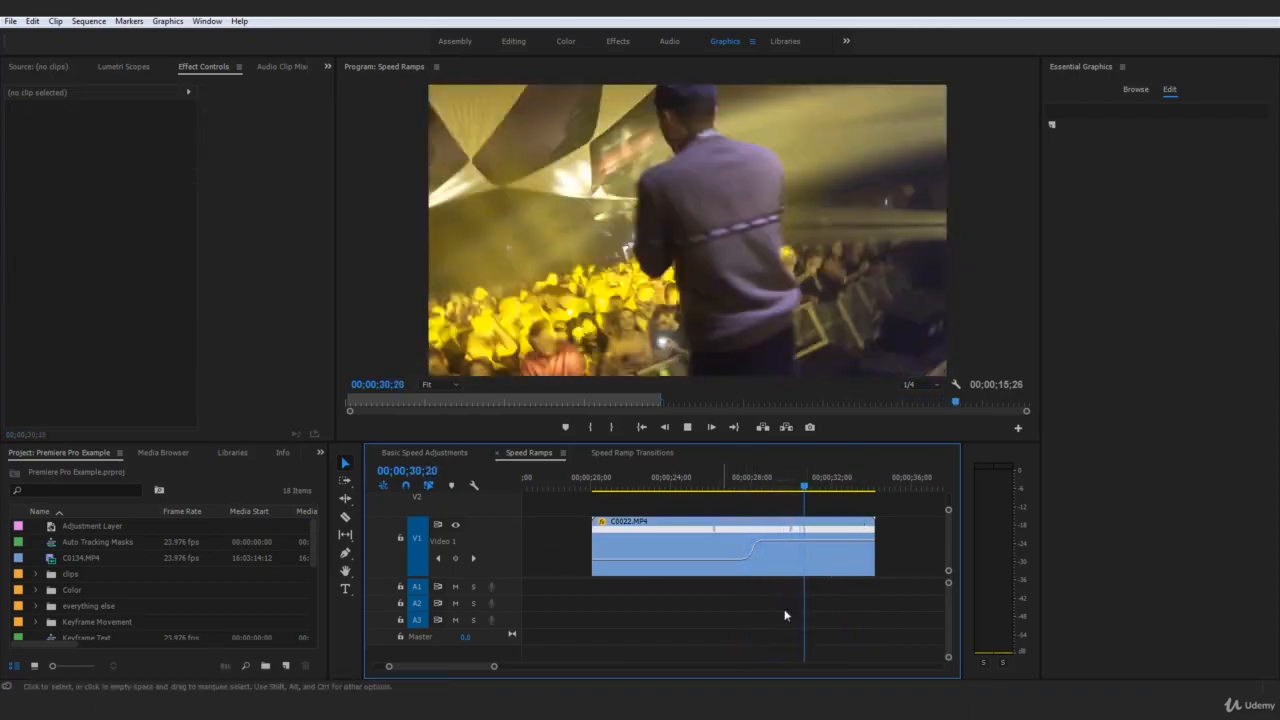
Step: Show both ramped clips in the timeline, stop playback at 00;00;32;29 and select the second clip
left_click_drag(494, 667, 551, 667)
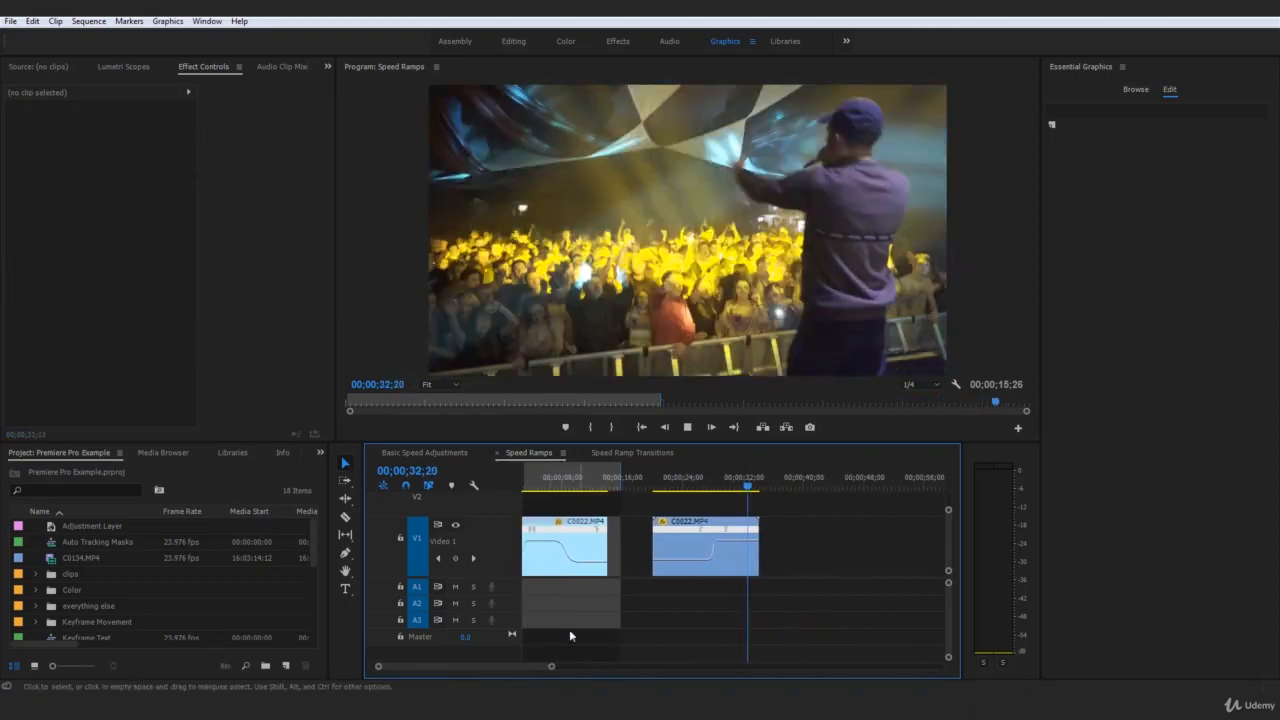
key("space")
left_click_drag(826, 611, 643, 506)
left_click(803, 557)
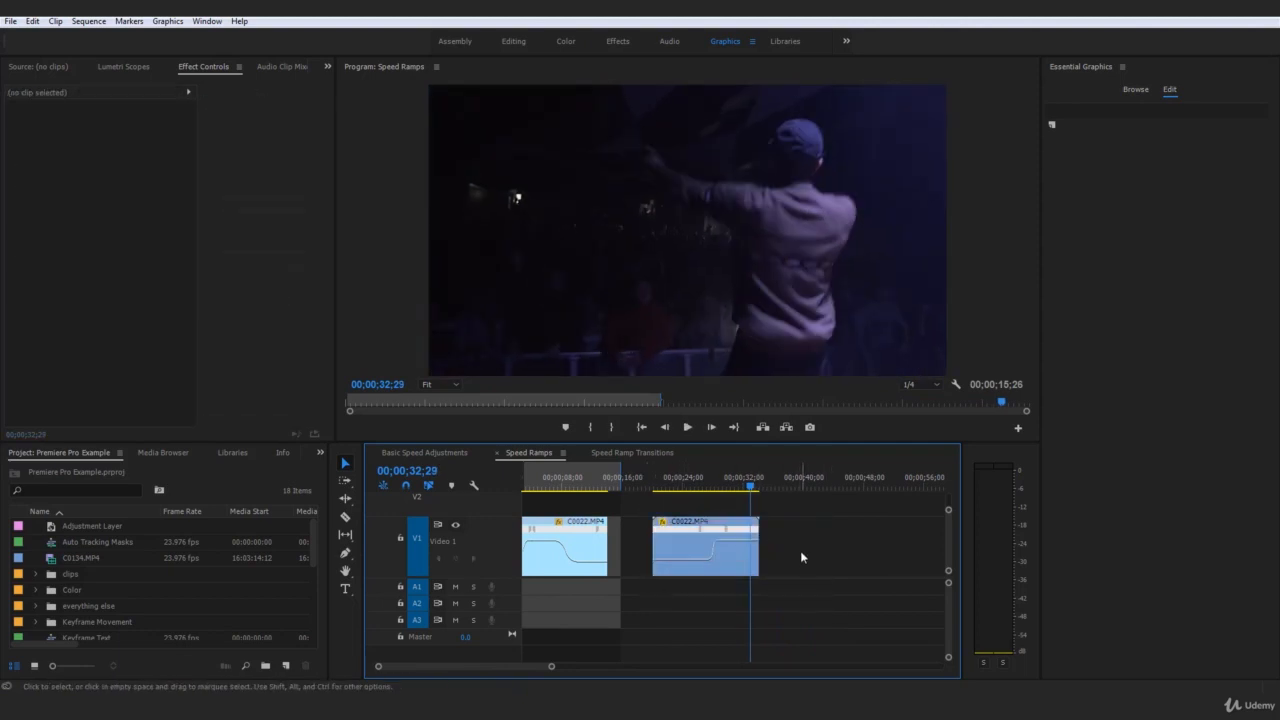
left_click(740, 567)
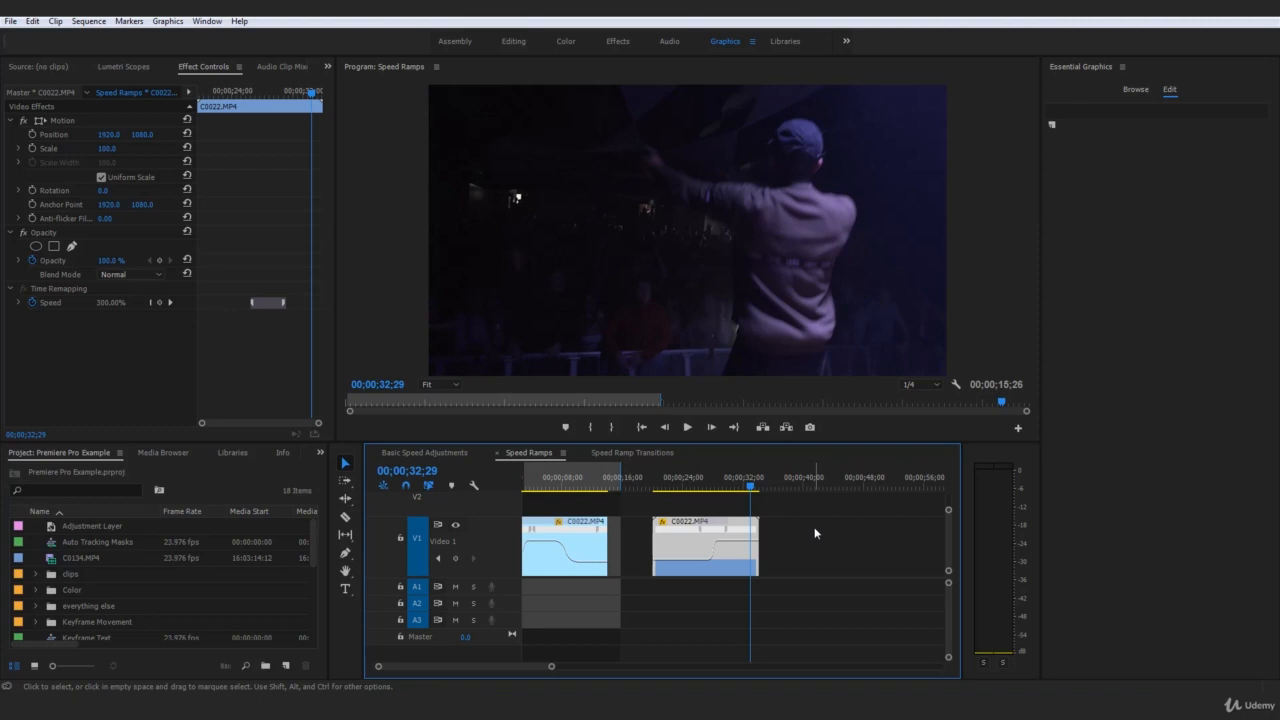
Step: Open the Speed Ramp Transitions sequence and scrub past the finished example to 00:00:05:15
left_click(669, 450)
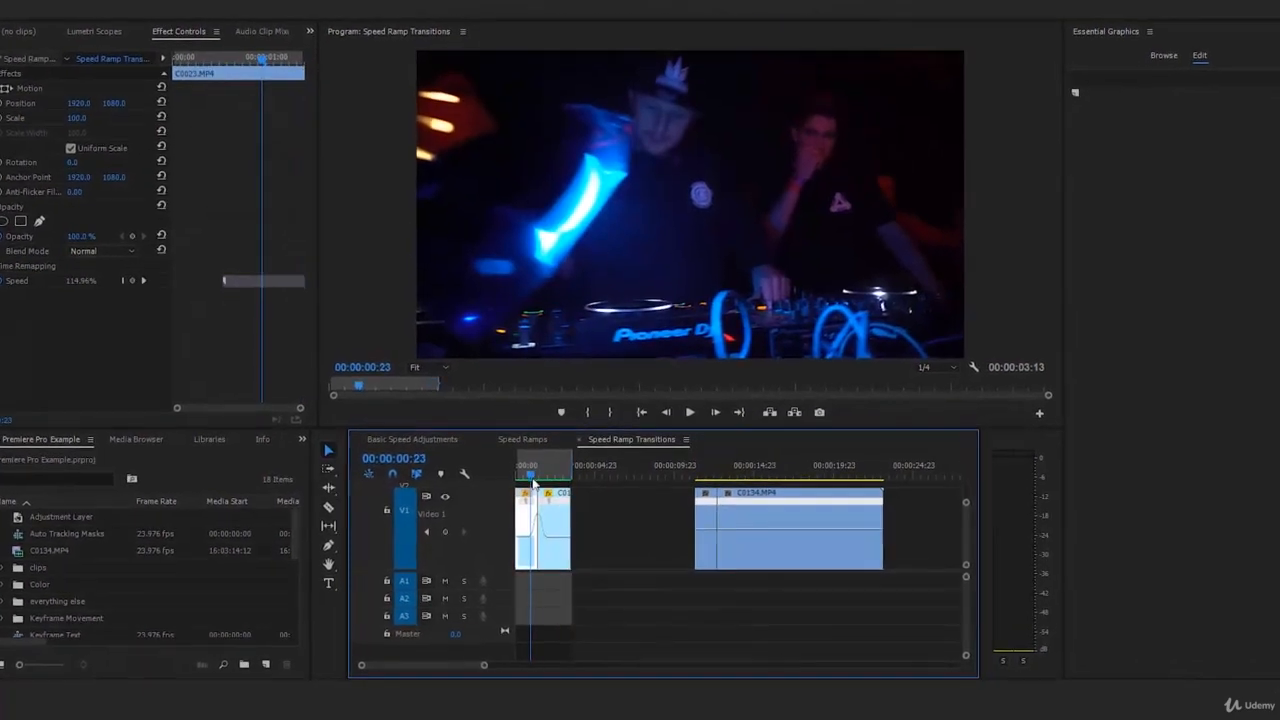
left_click_drag(533, 484, 606, 480)
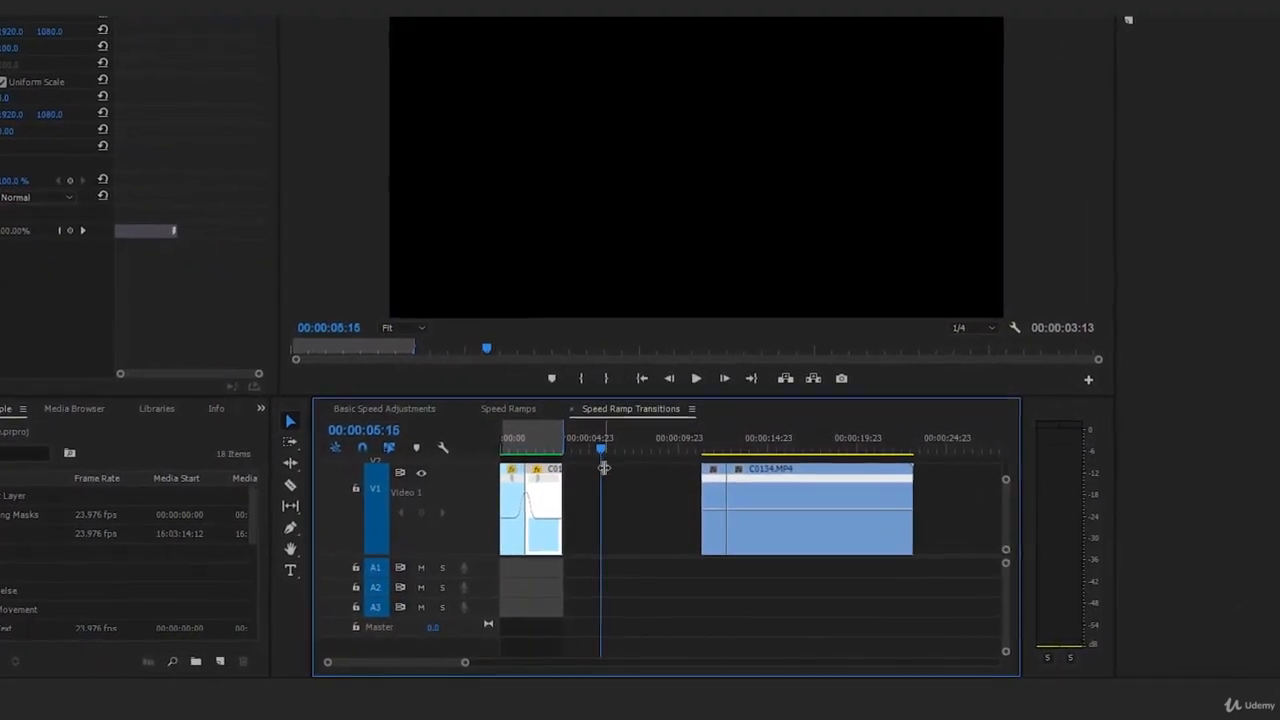